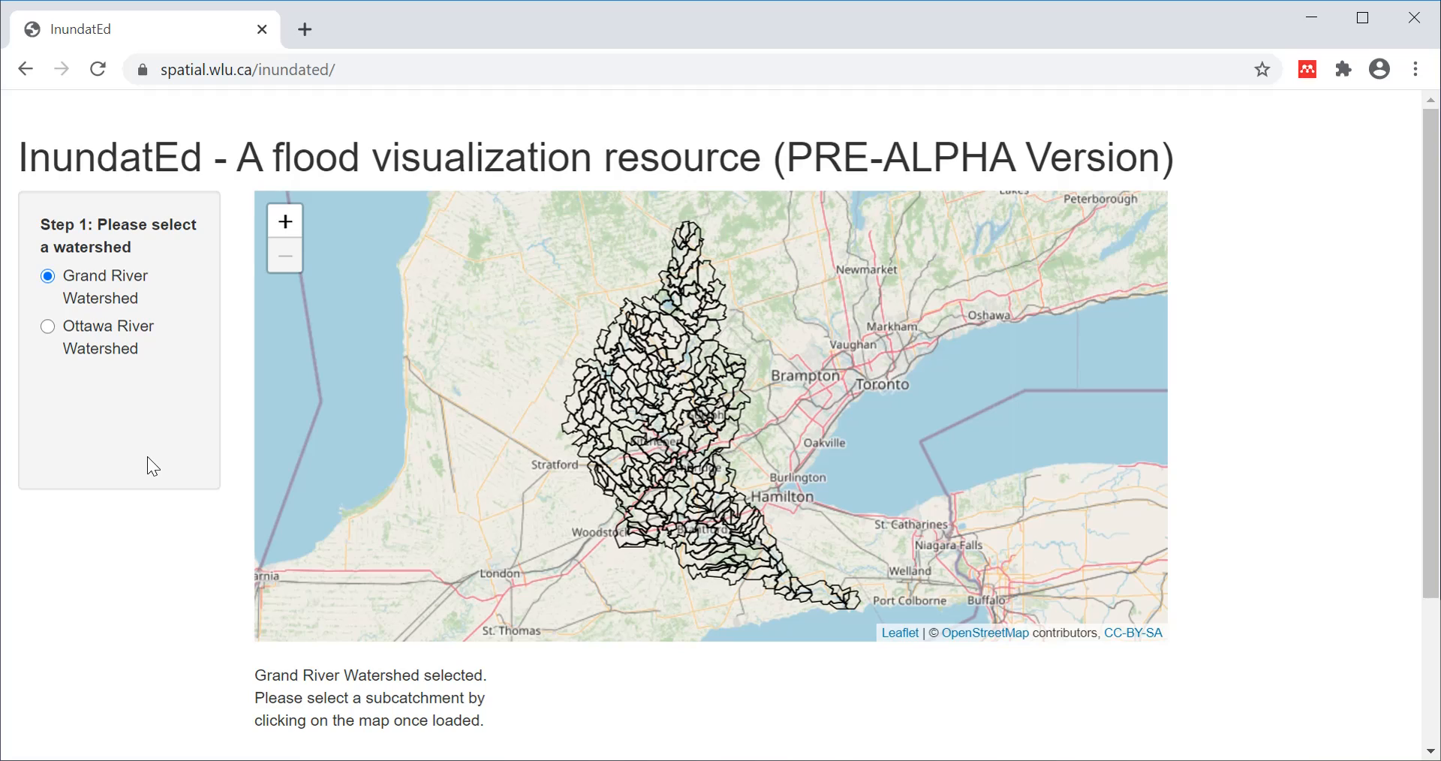
click(48, 327)
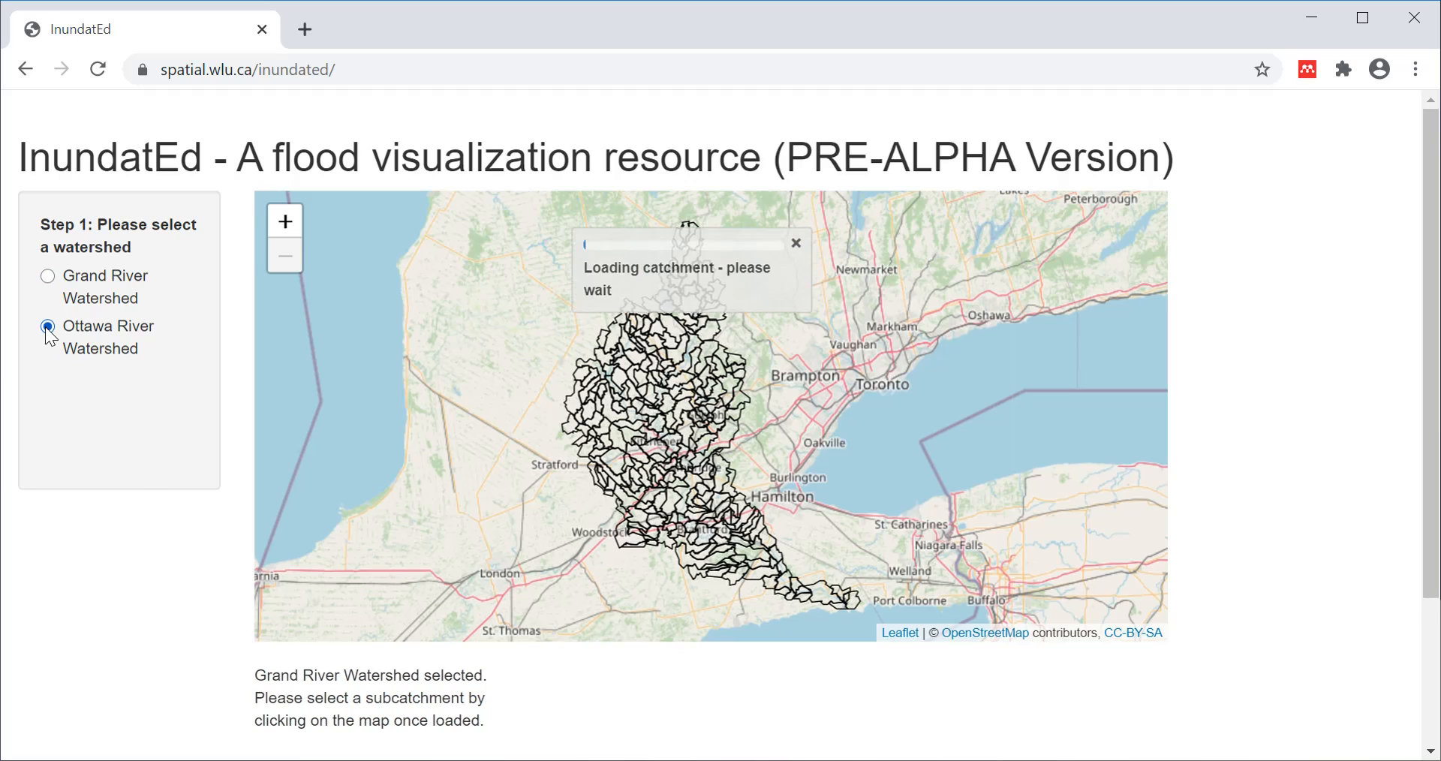
click(48, 277)
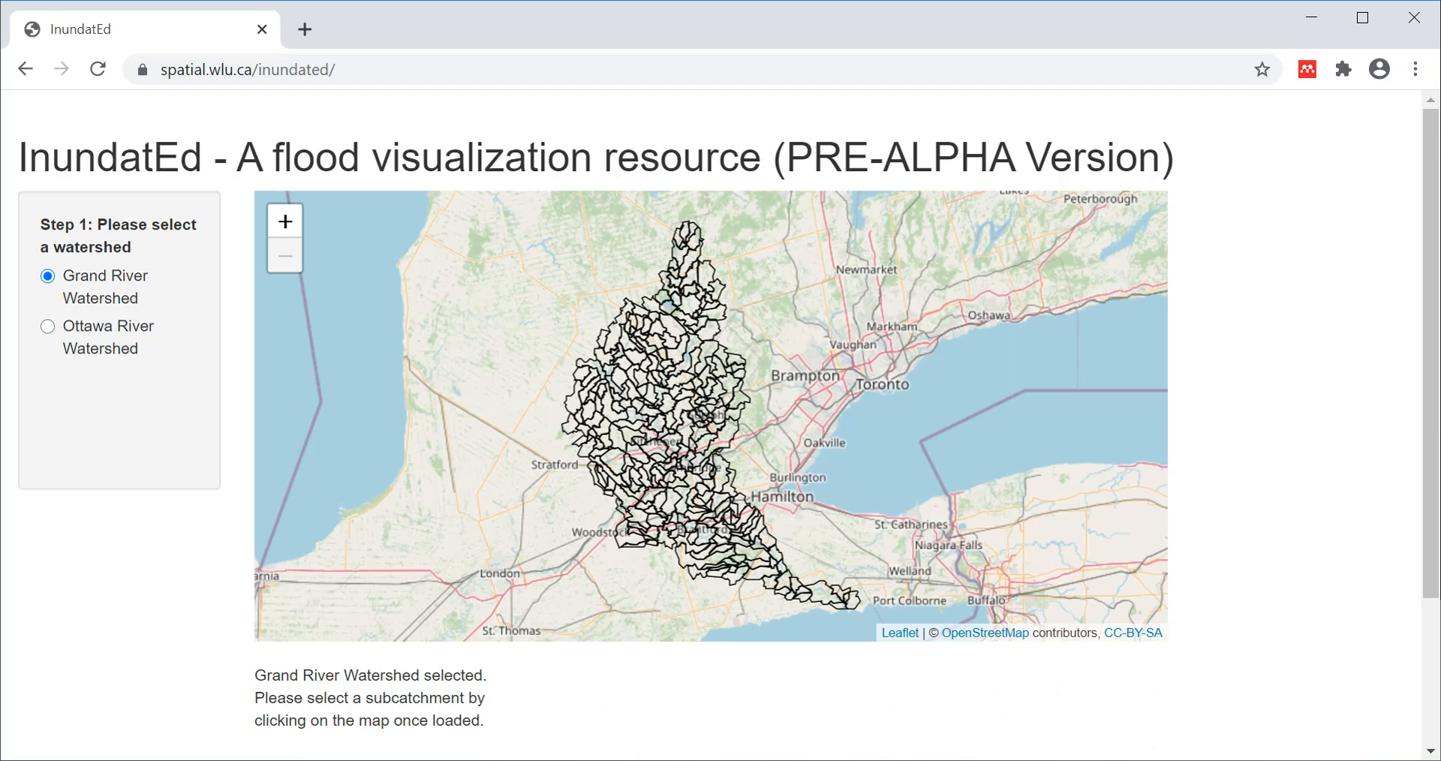
mouse_move(806, 759)
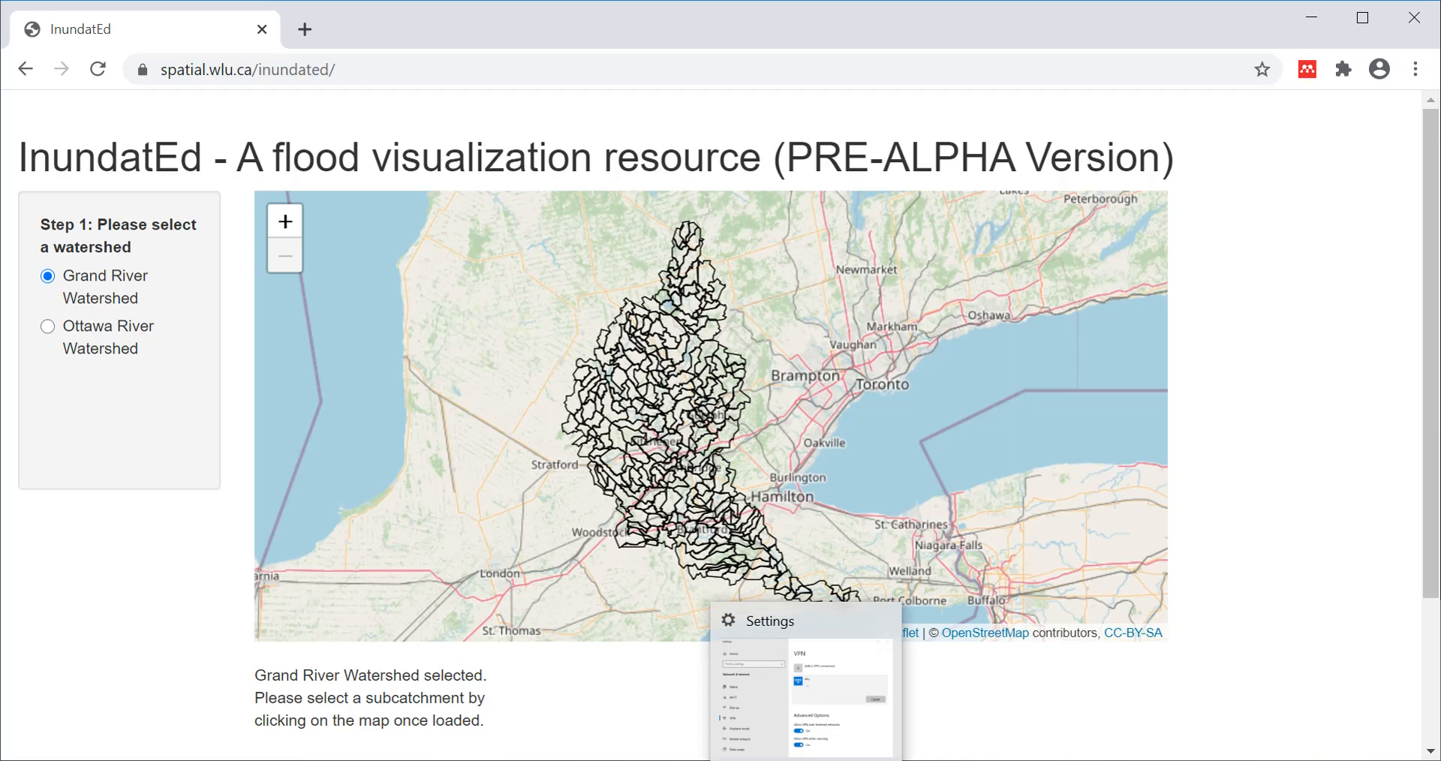
click(286, 229)
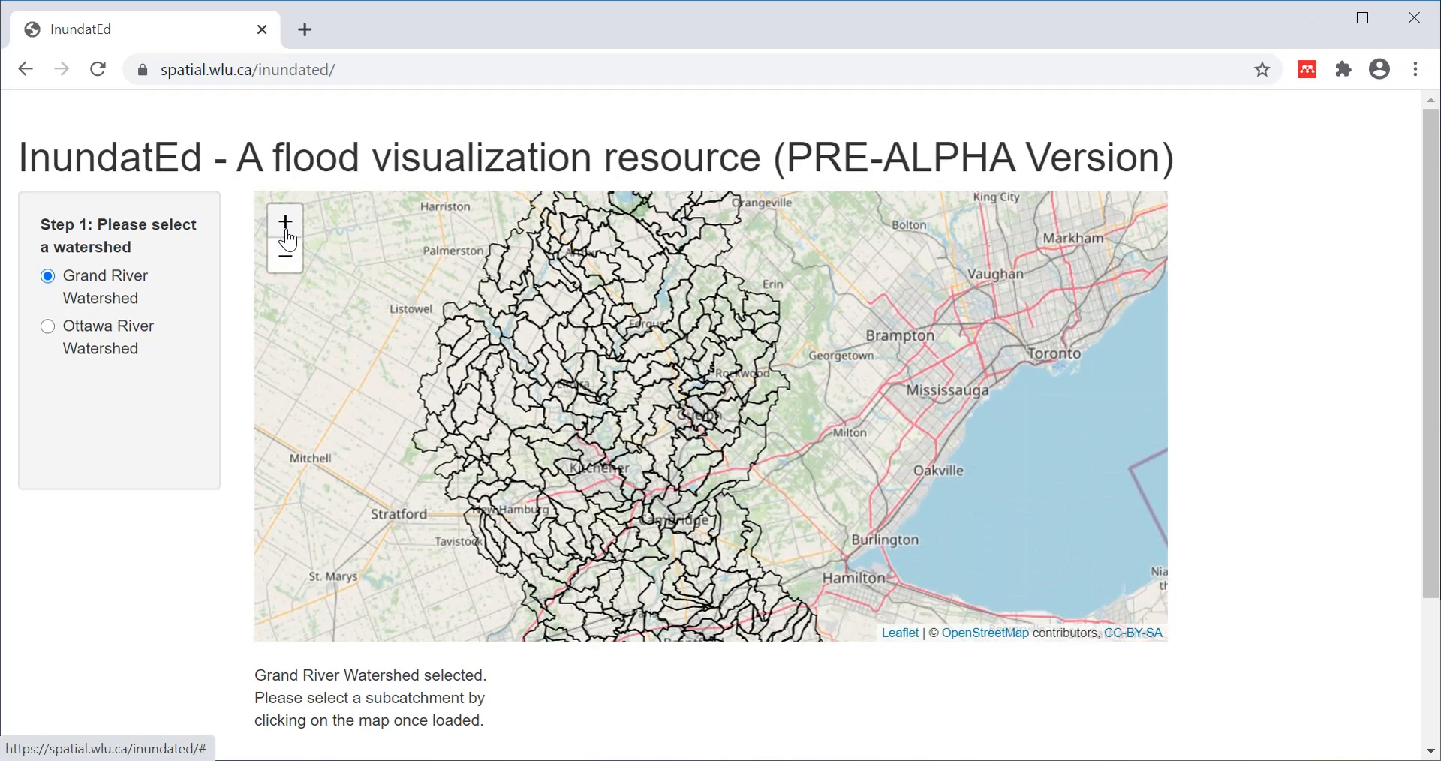
click(289, 266)
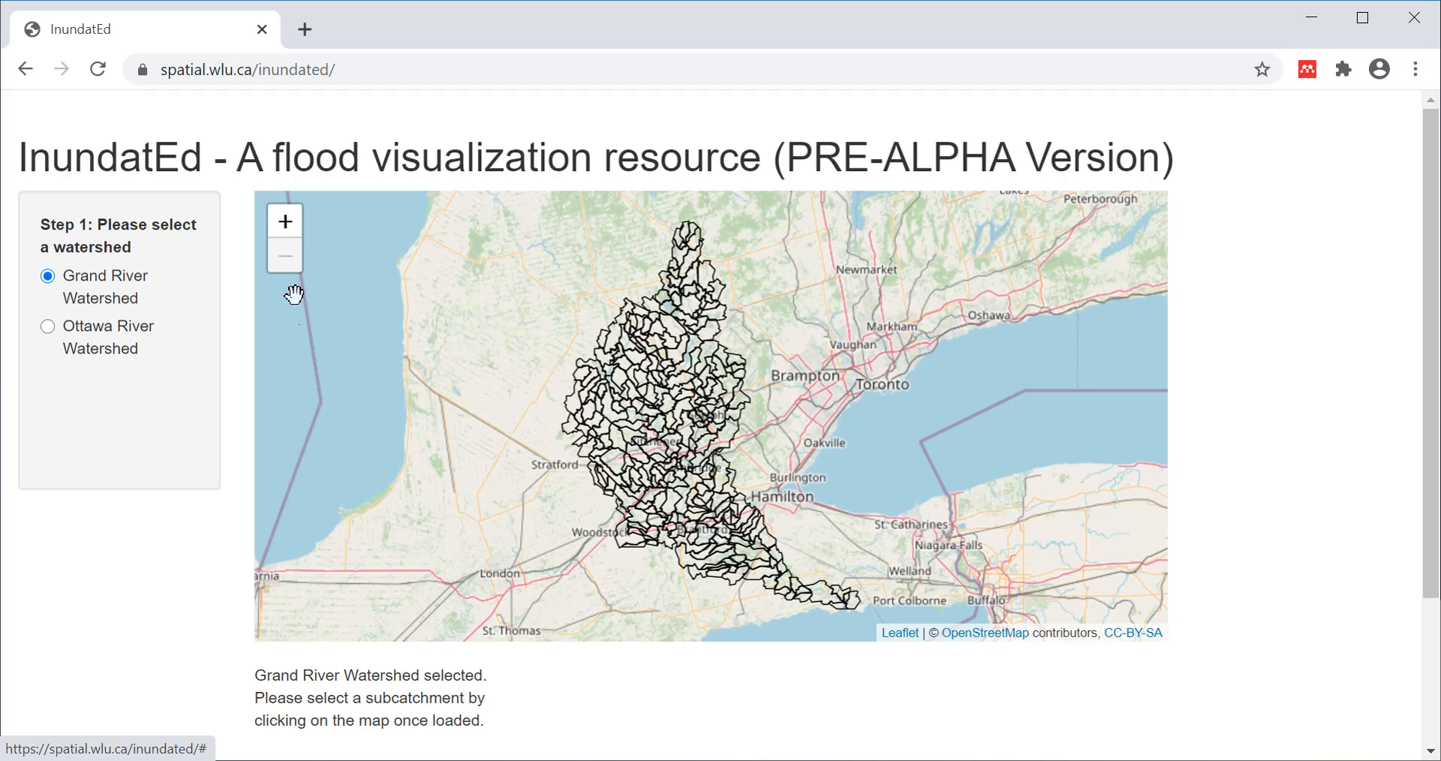
drag(845, 369, 648, 454)
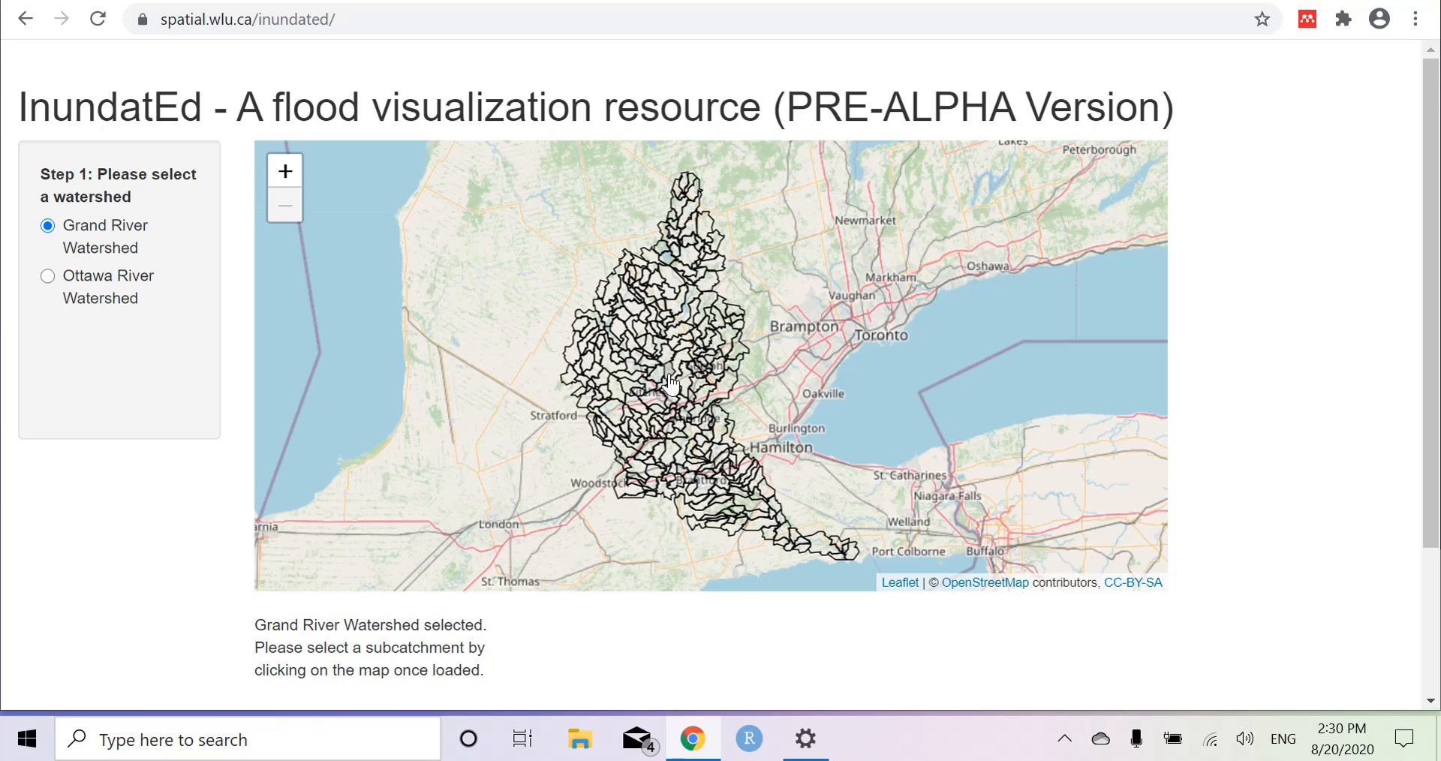
Select subcatchment 252 on the map and bring its flood method and return-period settings into view.
click(662, 460)
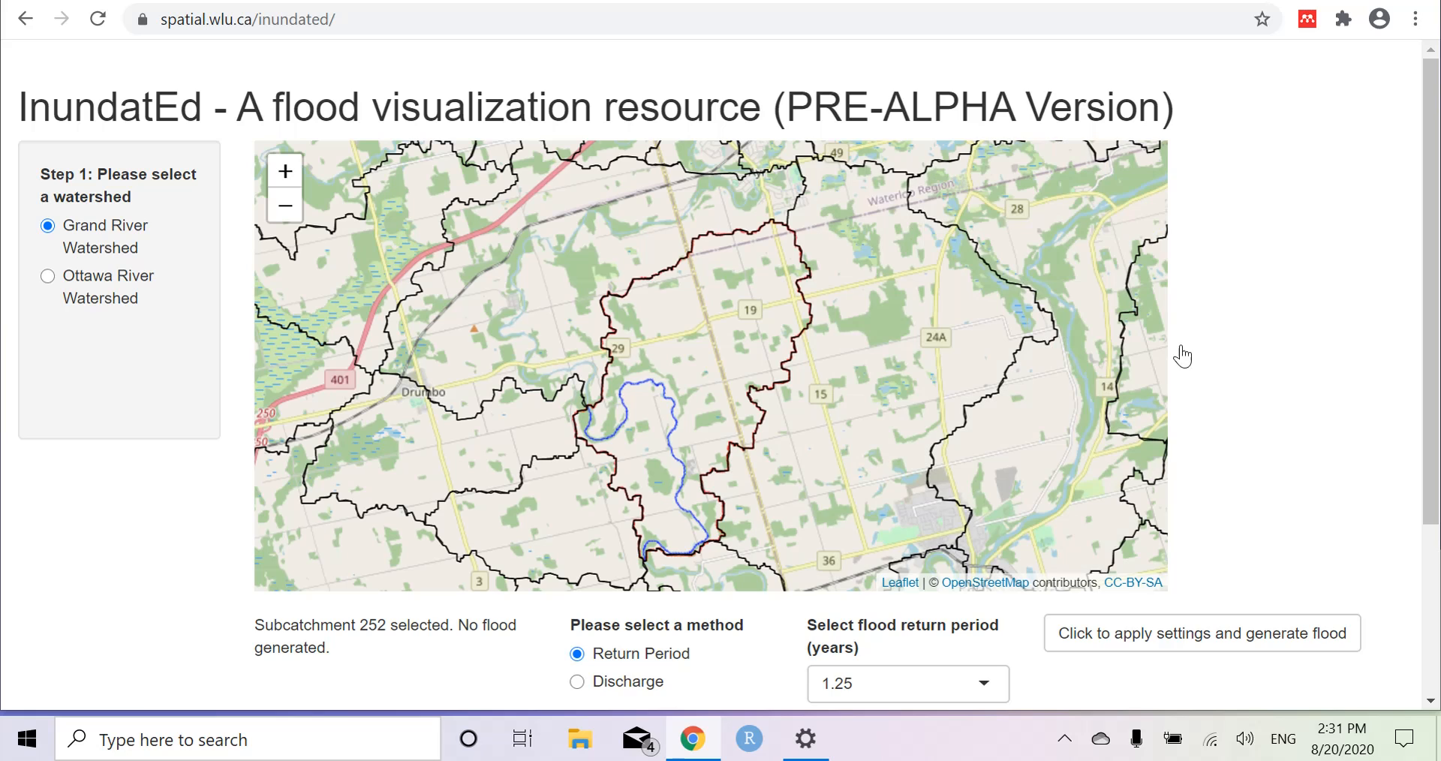
scroll(1433, 383, down, 1)
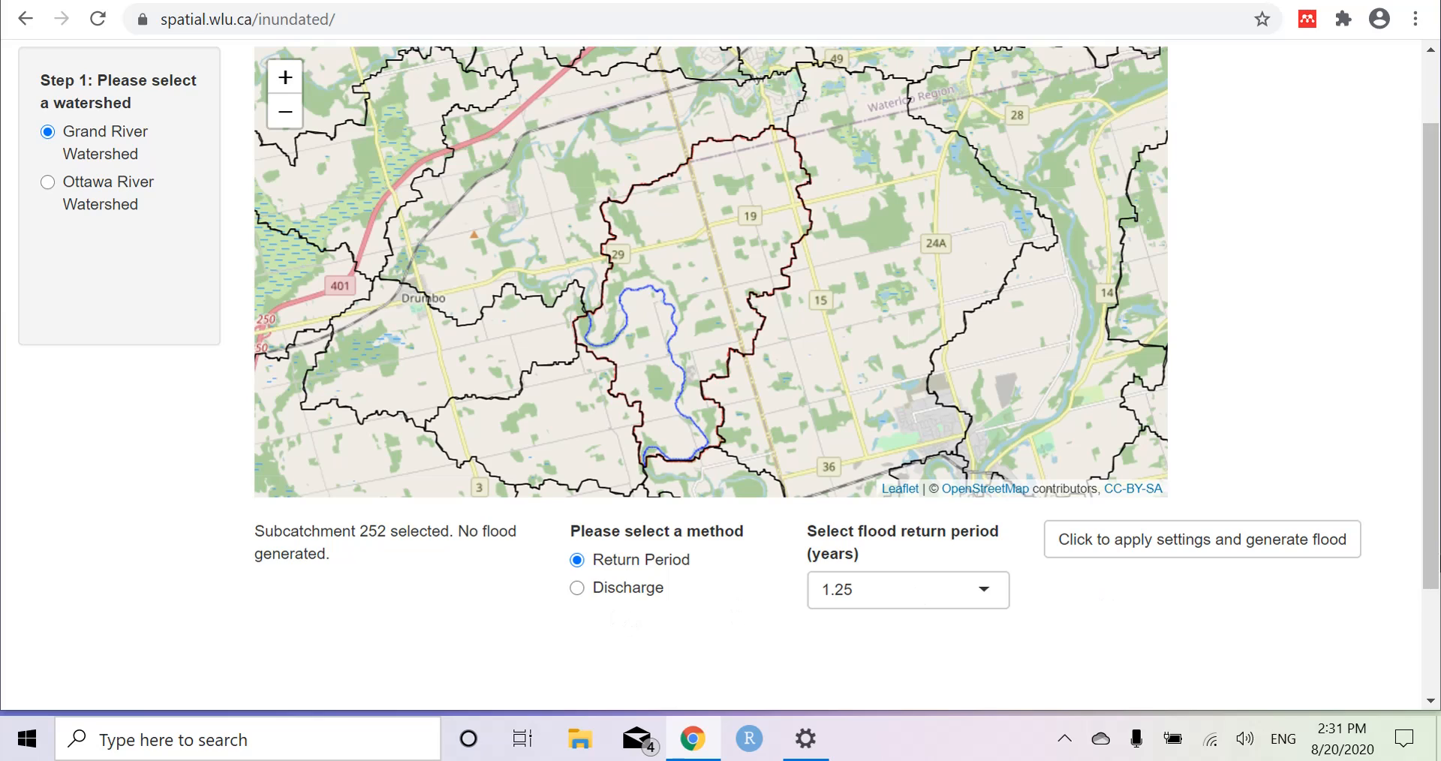
drag(1435, 518, 1435, 531)
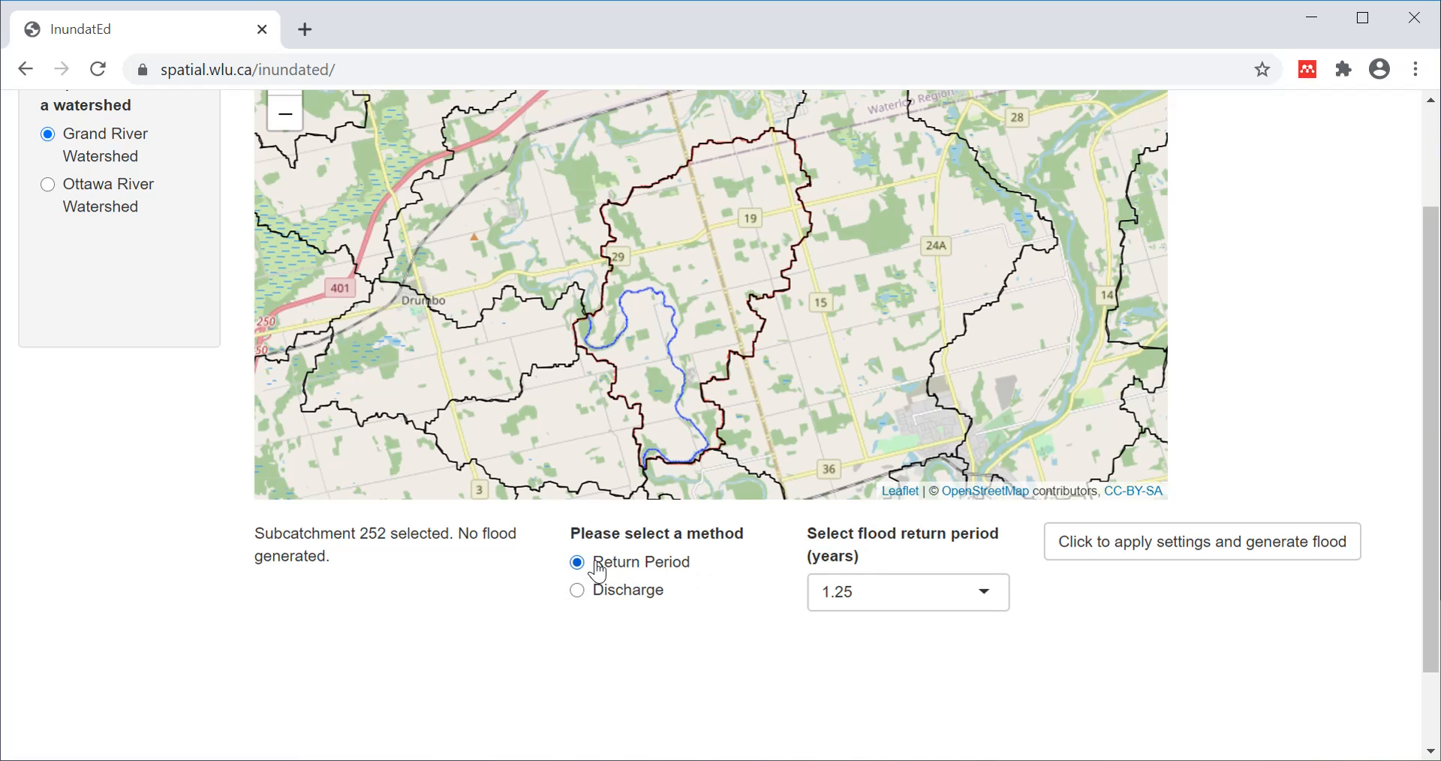
Try the Discharge flood method, then switch back to the Return Period method.
click(983, 592)
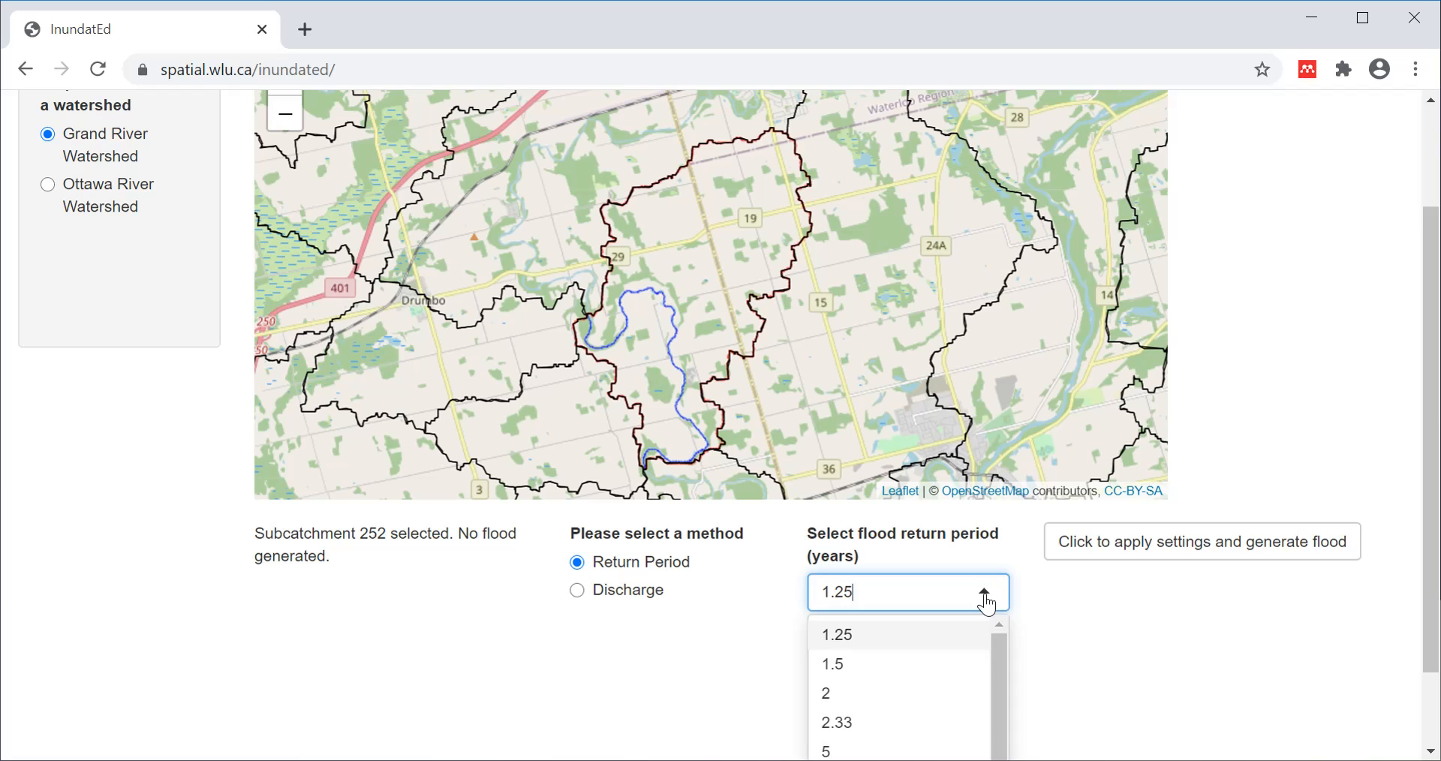
click(578, 592)
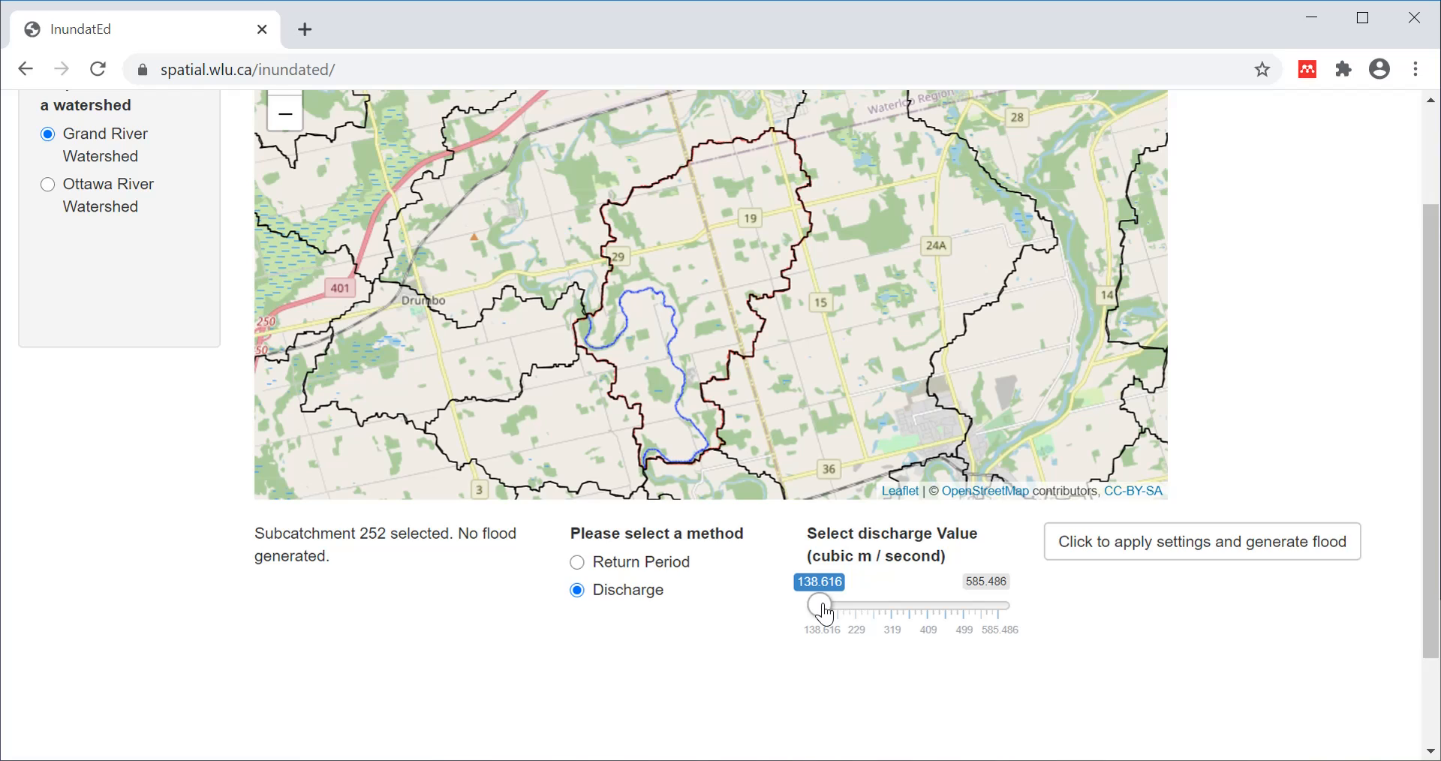
click(577, 562)
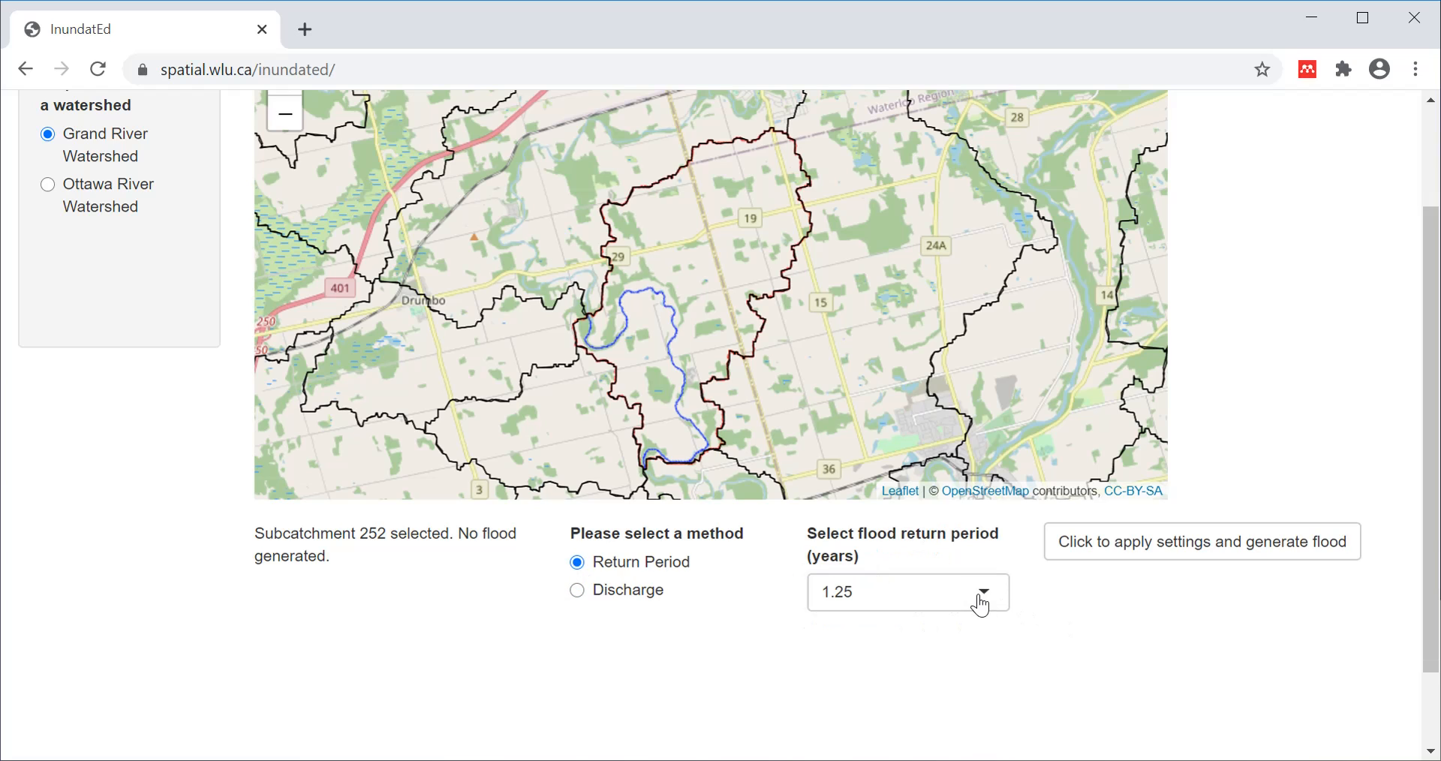
Reopen the return period dropdown and browse through the available return period values.
click(981, 600)
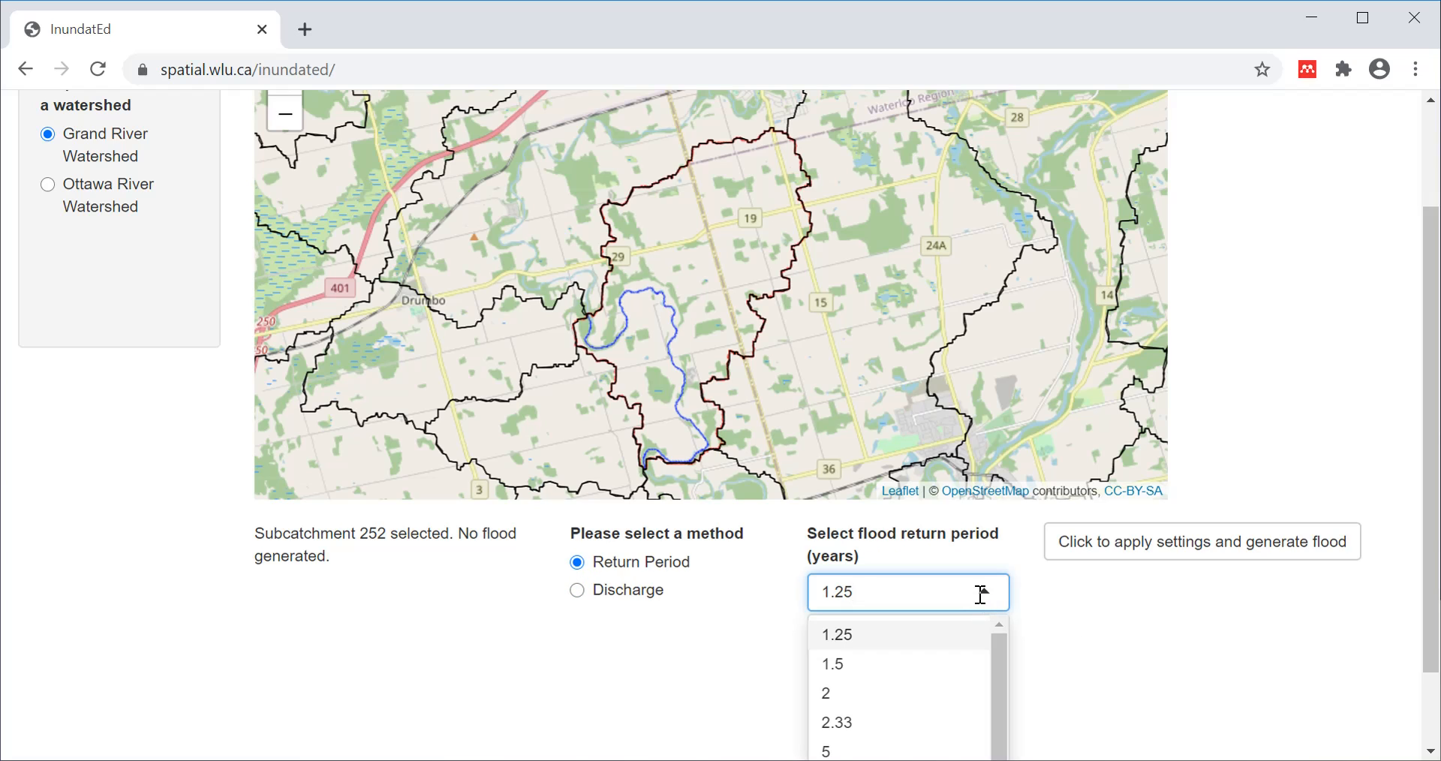
scroll(1068, 675, down, 2)
scroll(921, 634, down, 3)
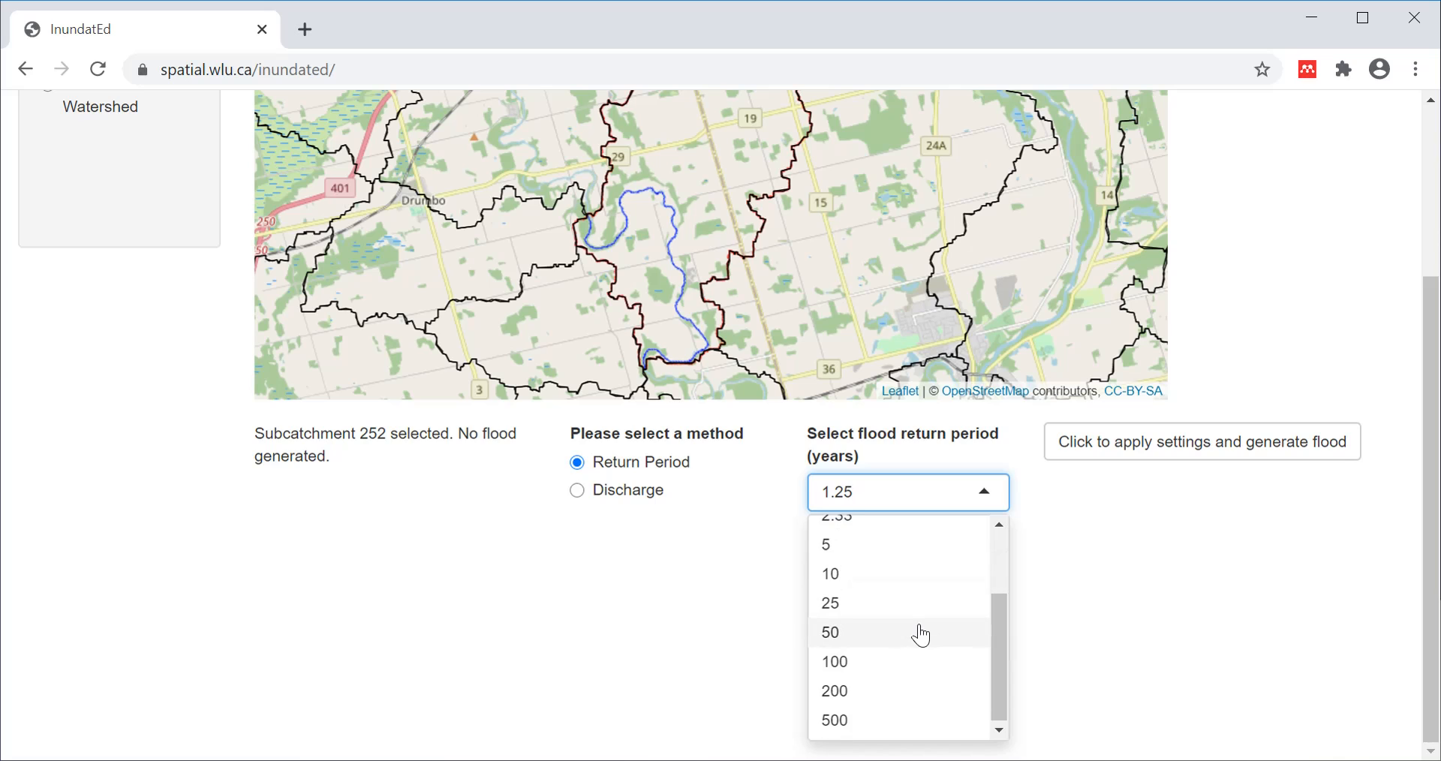
scroll(1161, 619, up, 1)
scroll(1161, 620, down, 1)
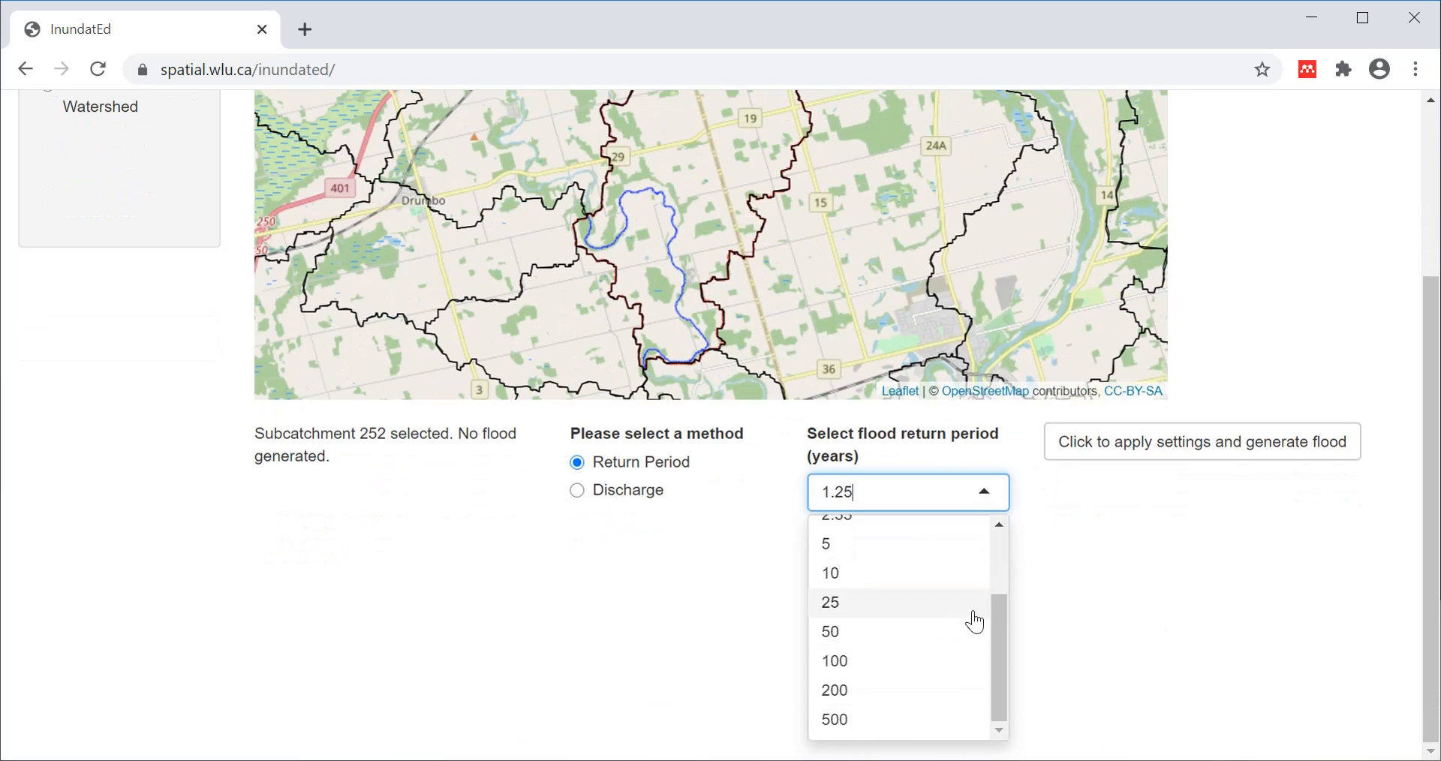
scroll(960, 629, up, 2)
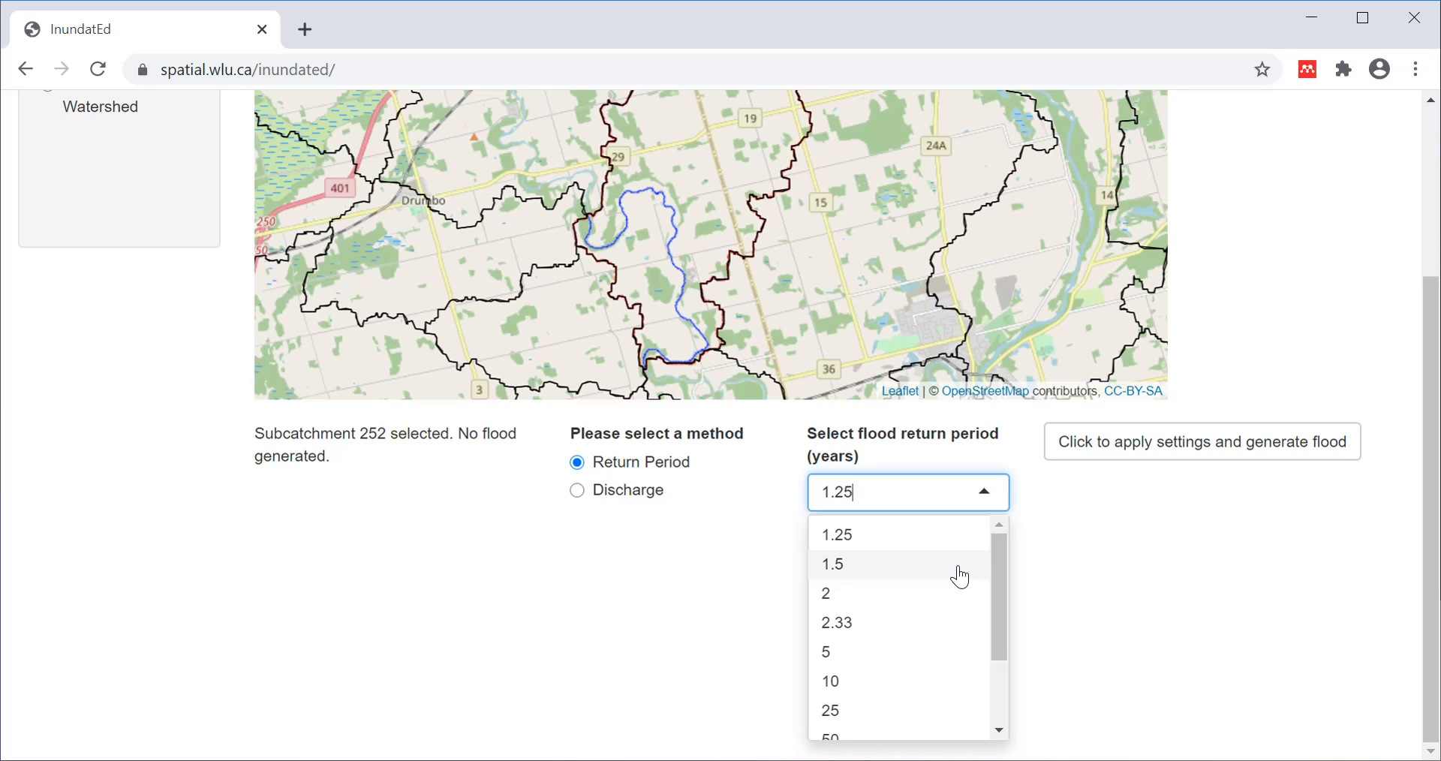
Choose 200 years from the return period dropdown after briefly picking 2.33.
click(861, 627)
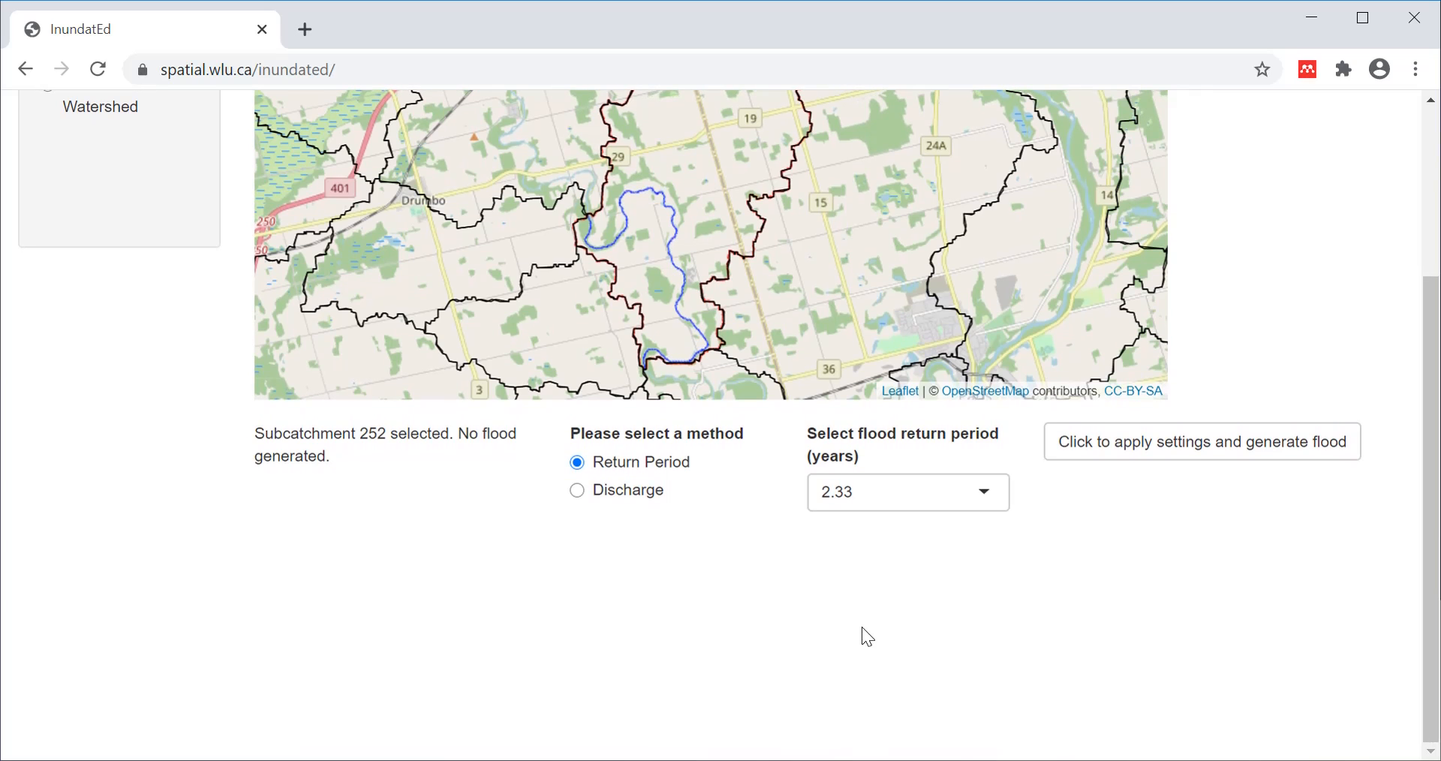
click(993, 486)
scroll(870, 690, down, 2)
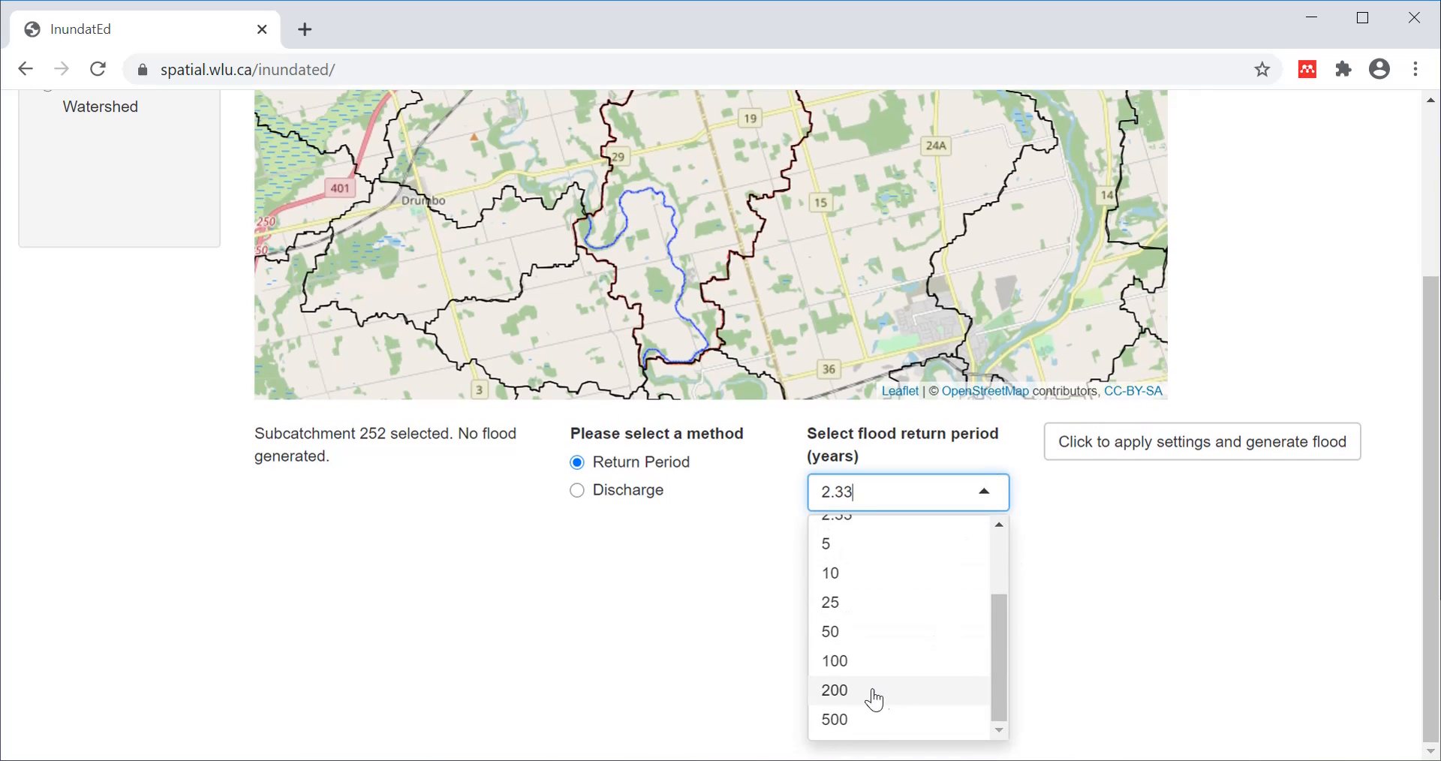
click(867, 696)
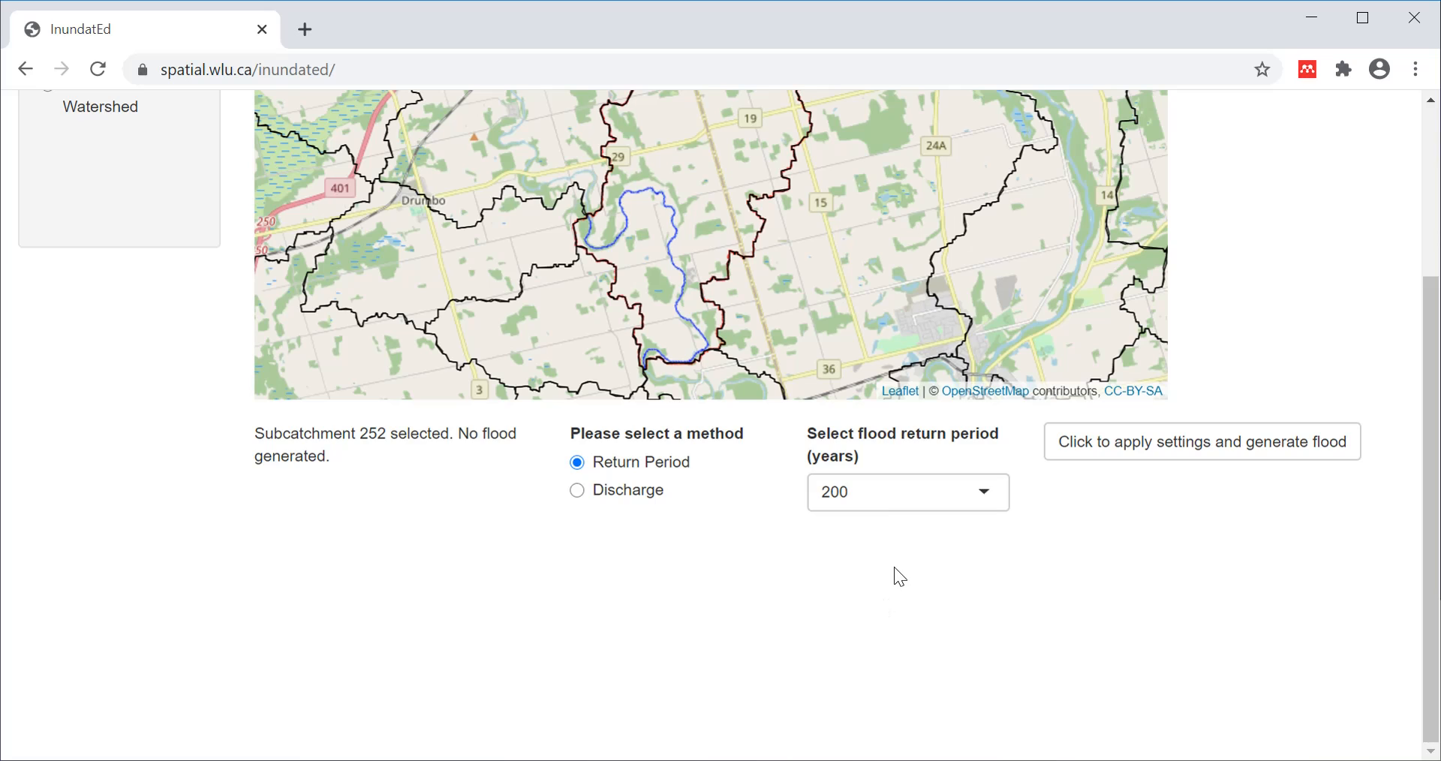
Re-enter 200 in the return period box and confirm it.
click(895, 497)
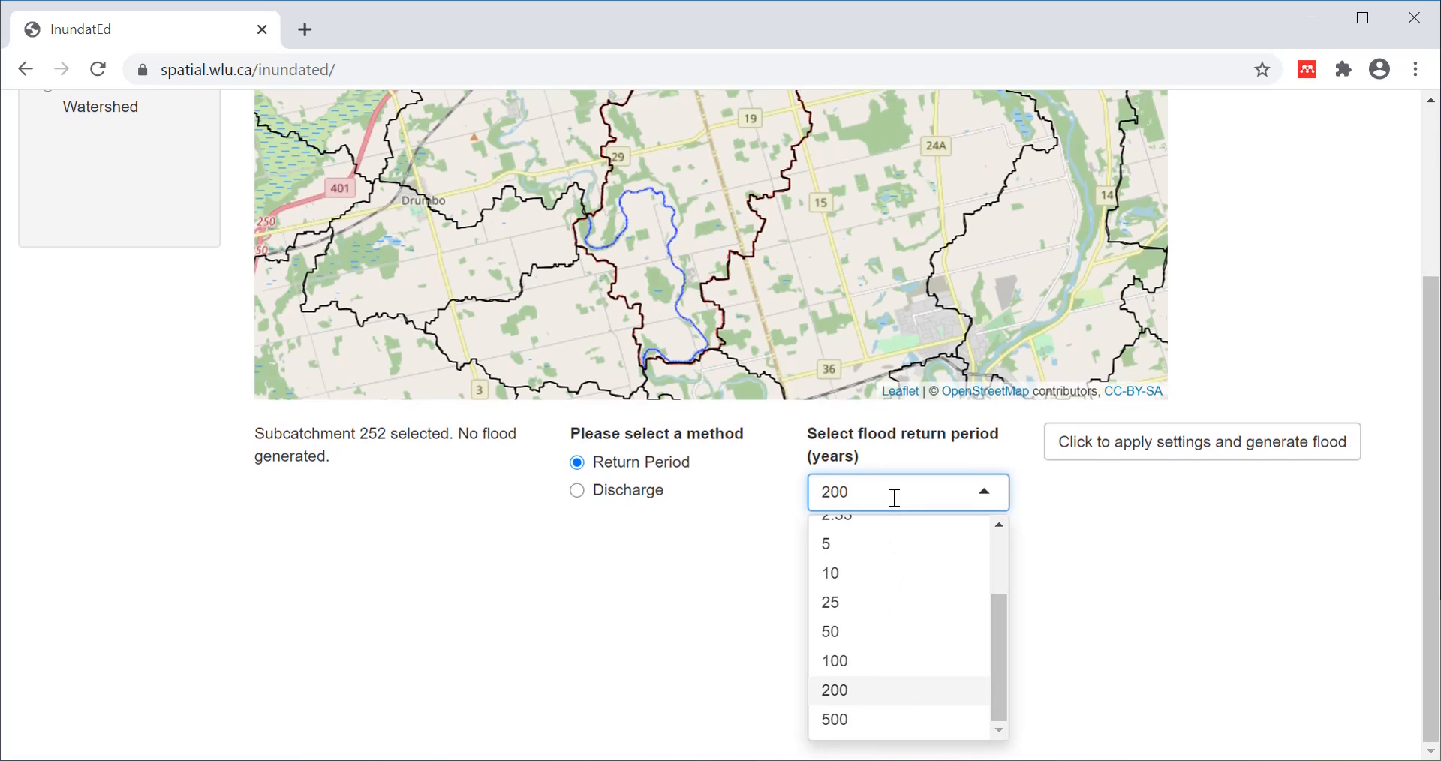
key(BackSpace)
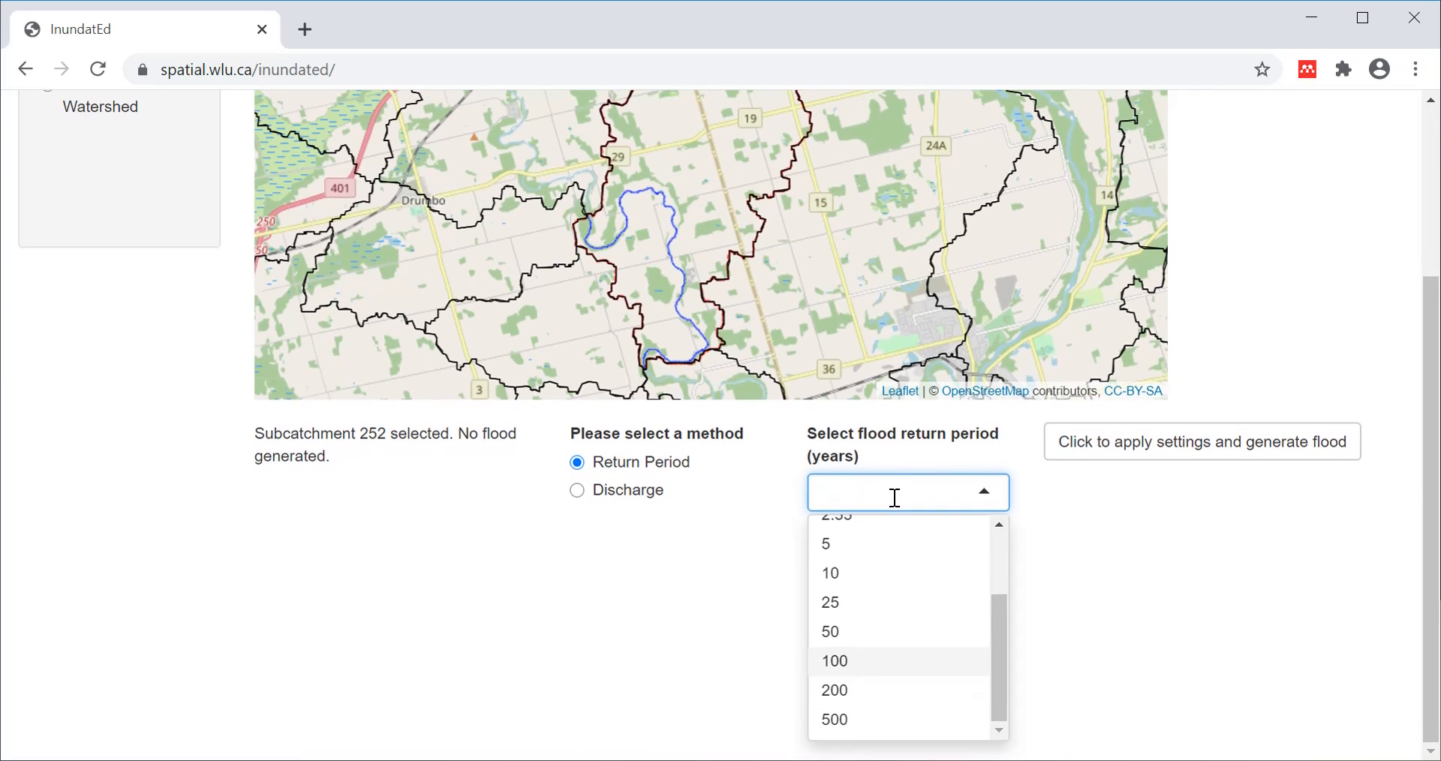
text(5)
key(BackSpace)
text(100)
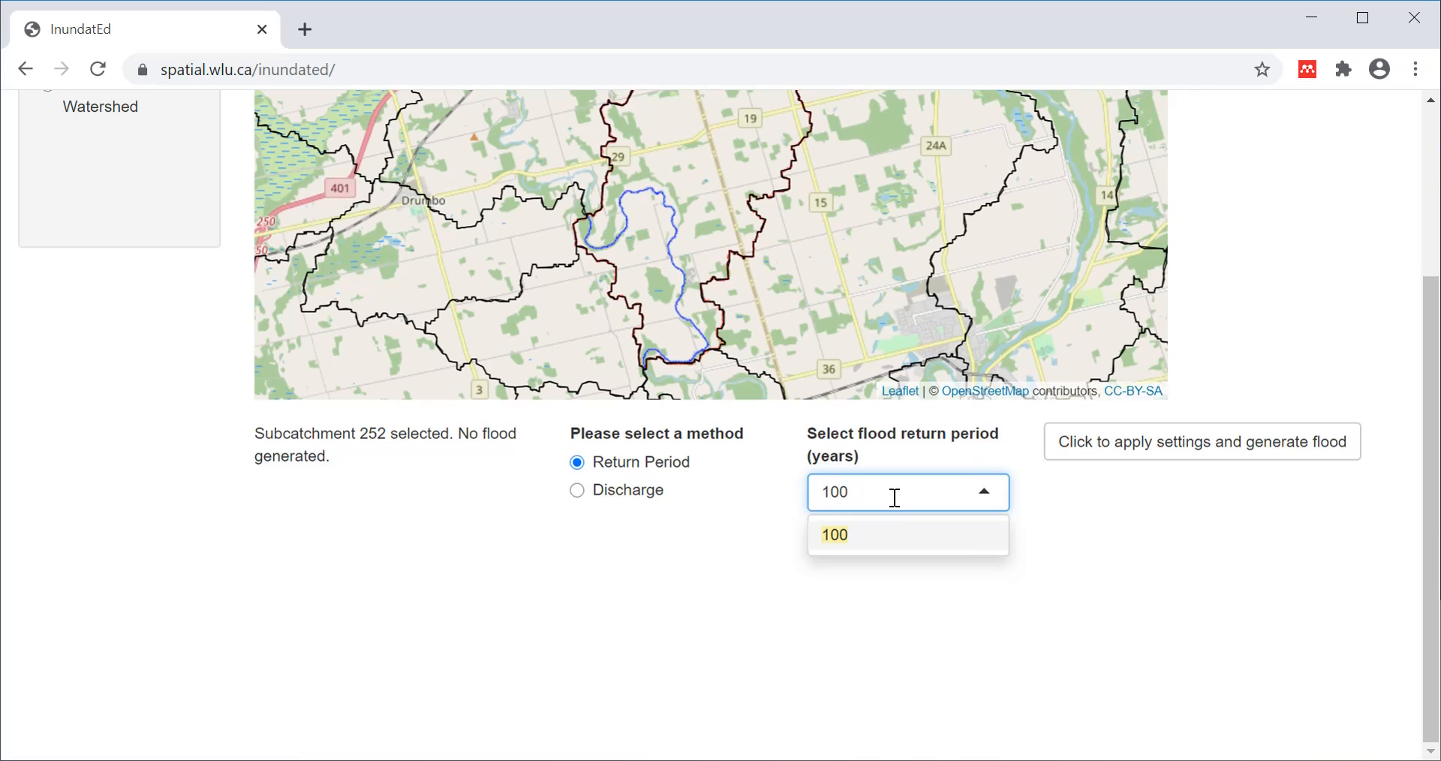
key(BackSpace)
key(BackSpace)
key(BackSpace)
text(200)
click(868, 550)
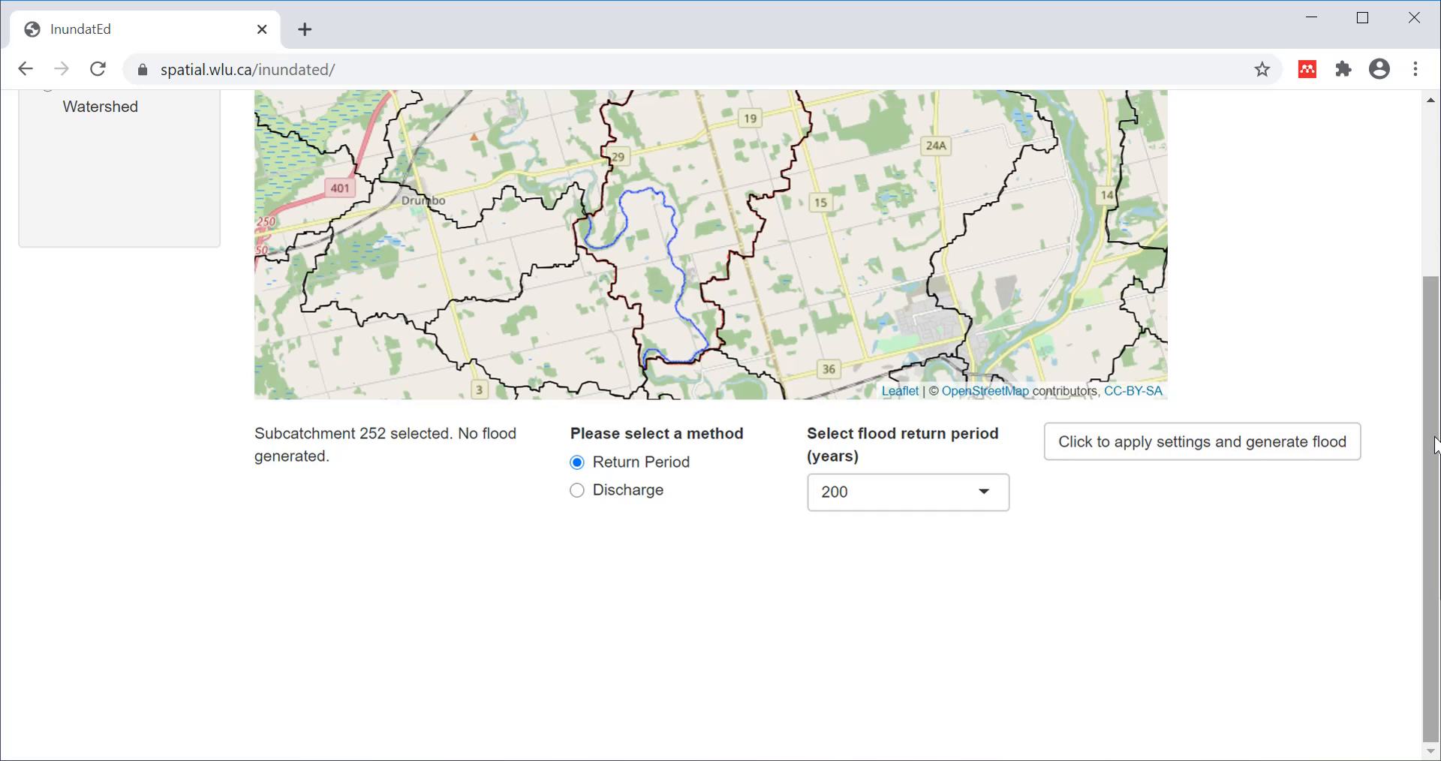
scroll(1435, 448, up, 3)
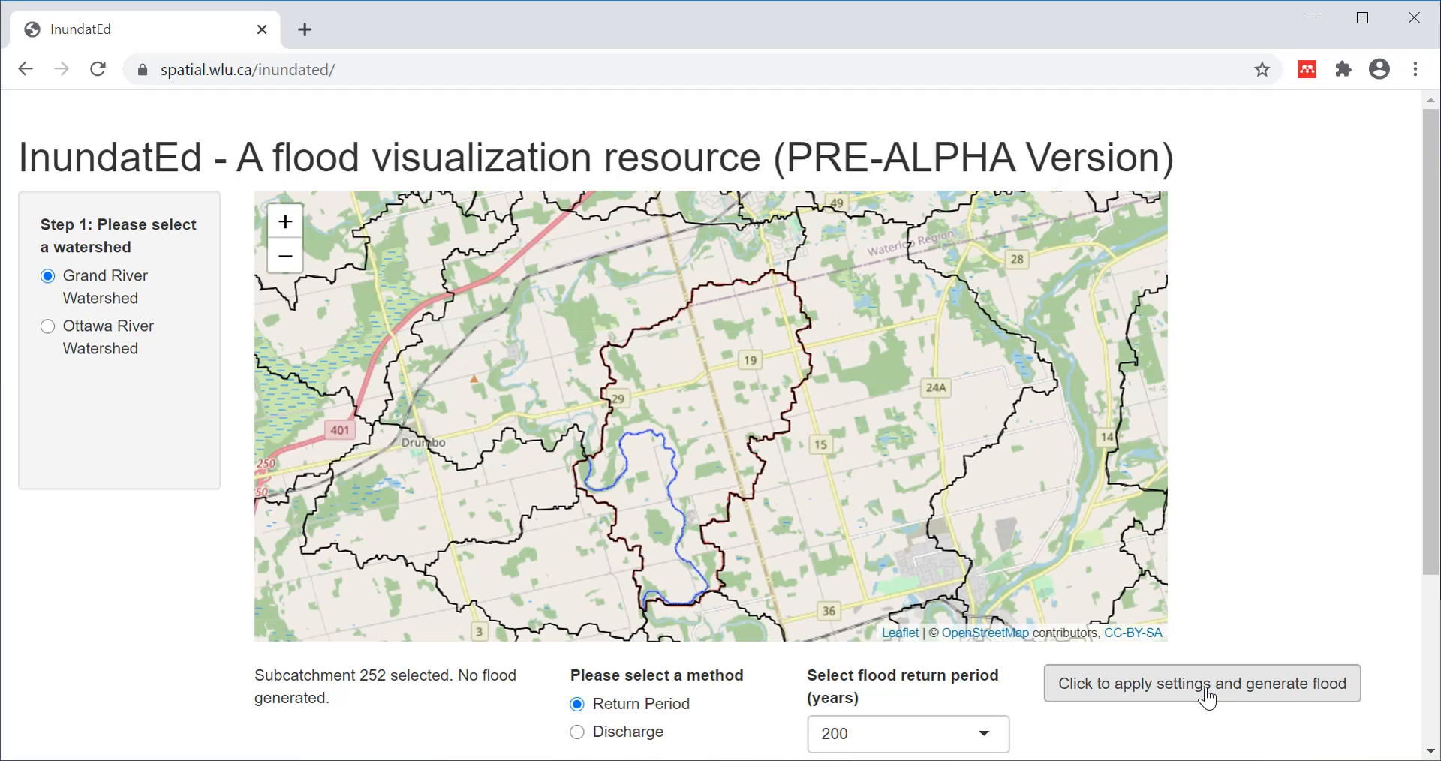
Apply the settings to generate the 200-year flood depth map for subcatchment 252.
click(1205, 692)
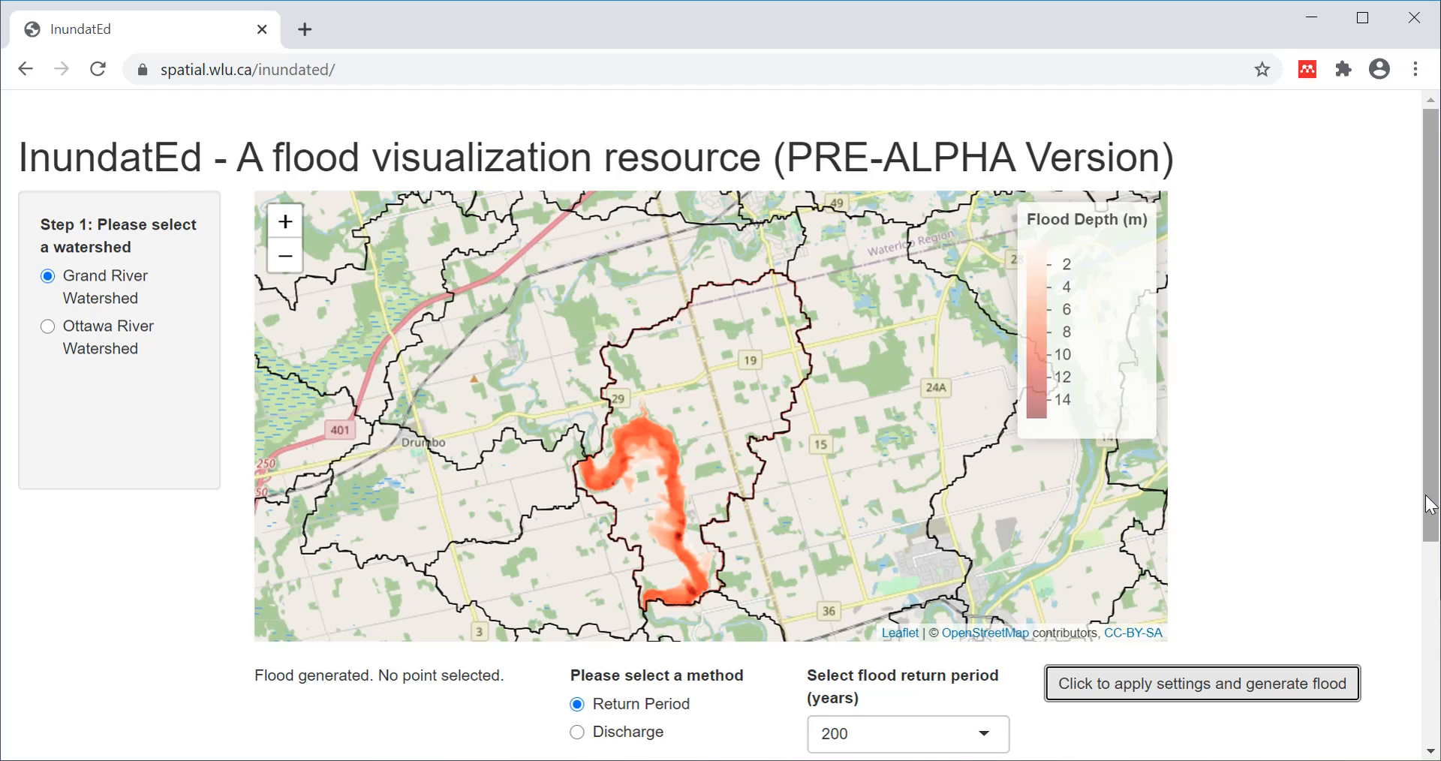
drag(1432, 499, 1435, 690)
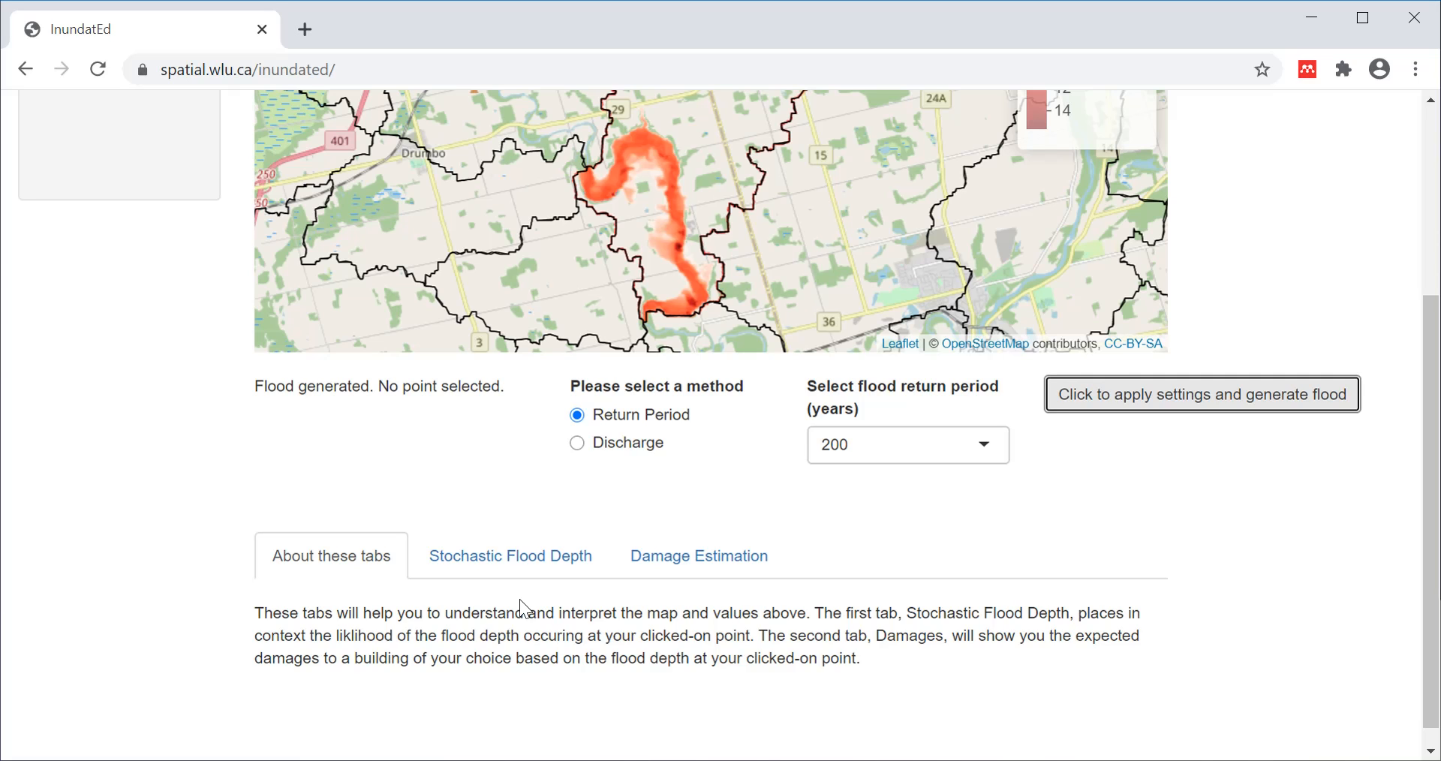
click(1437, 516)
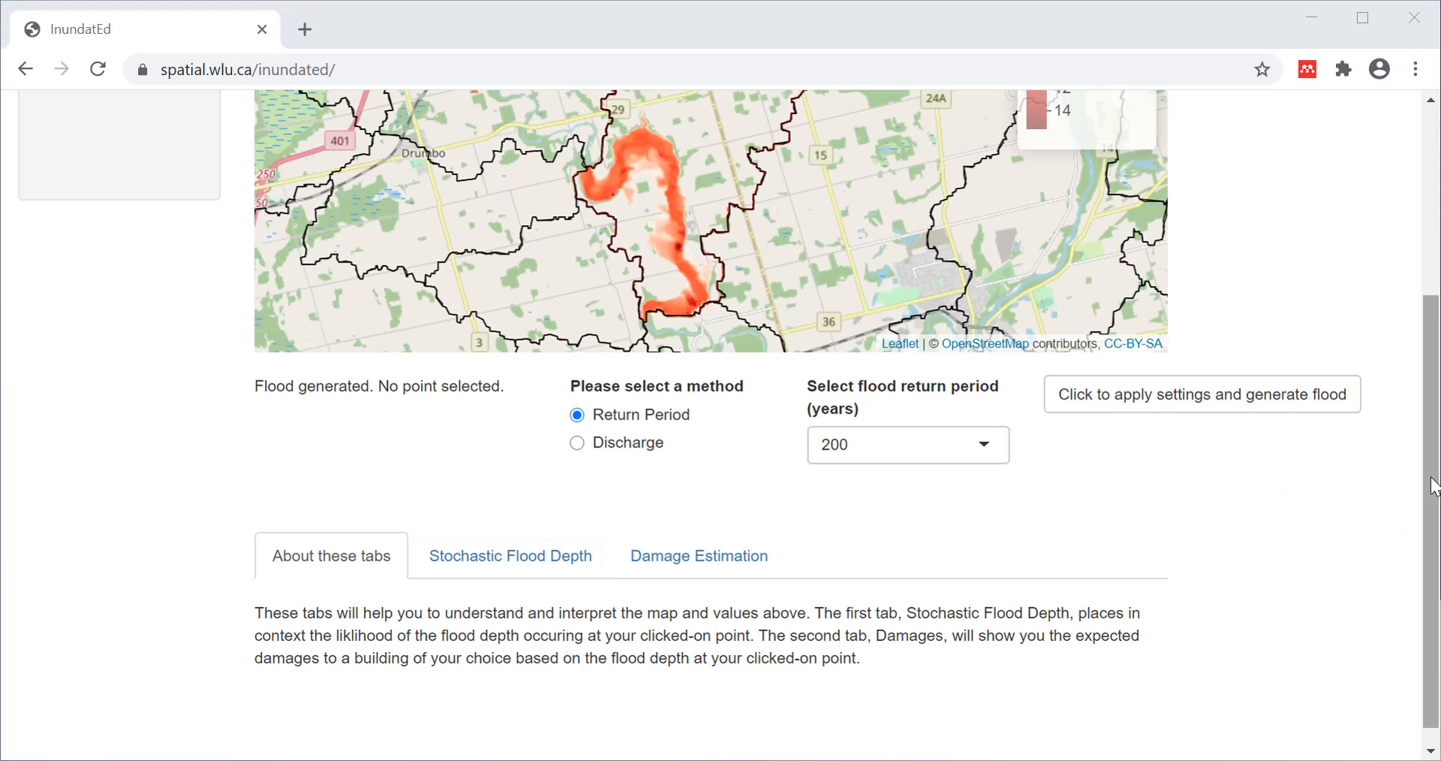
scroll(1433, 486, up, 3)
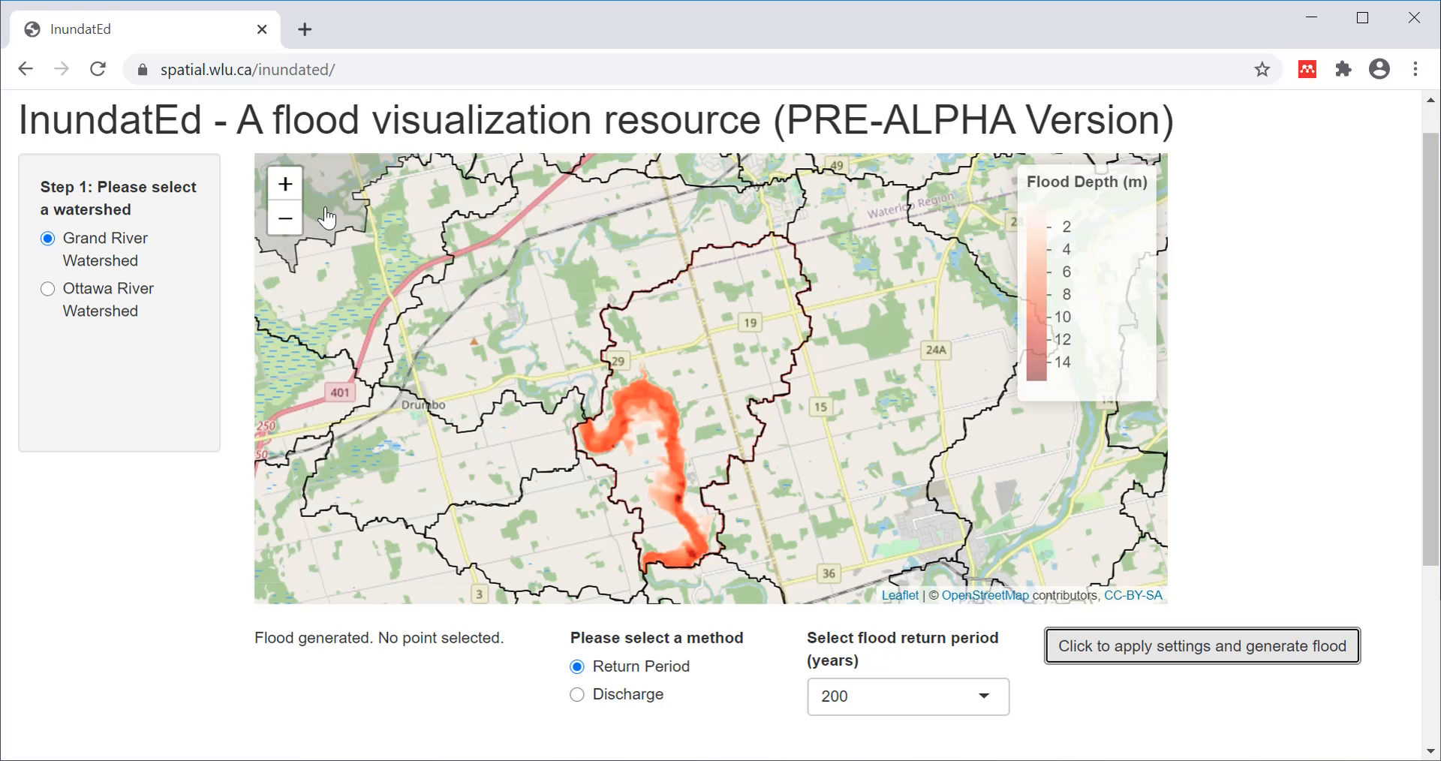
Zoom in on the flood's western bend and select a point there showing 8.62 m depth.
click(286, 183)
click(287, 184)
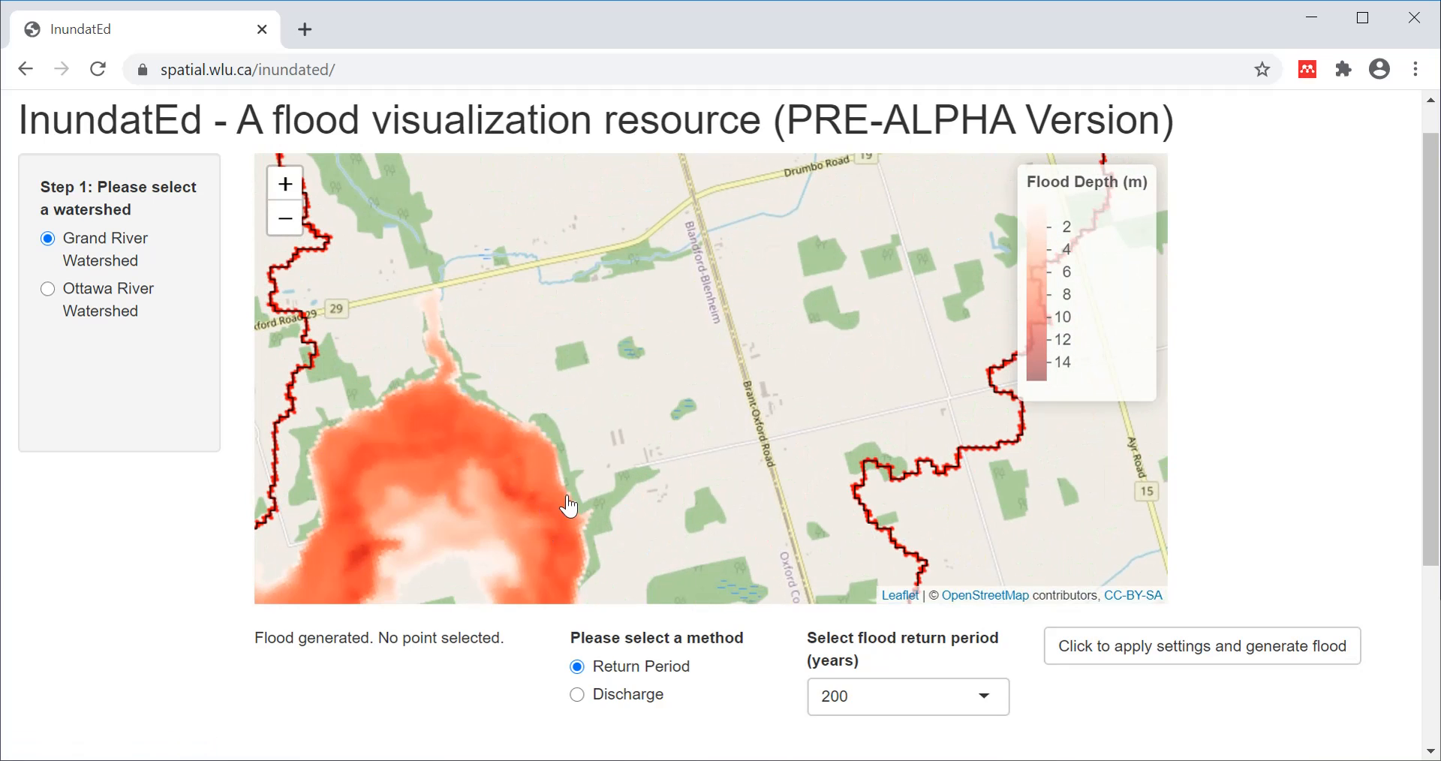
drag(568, 497, 788, 263)
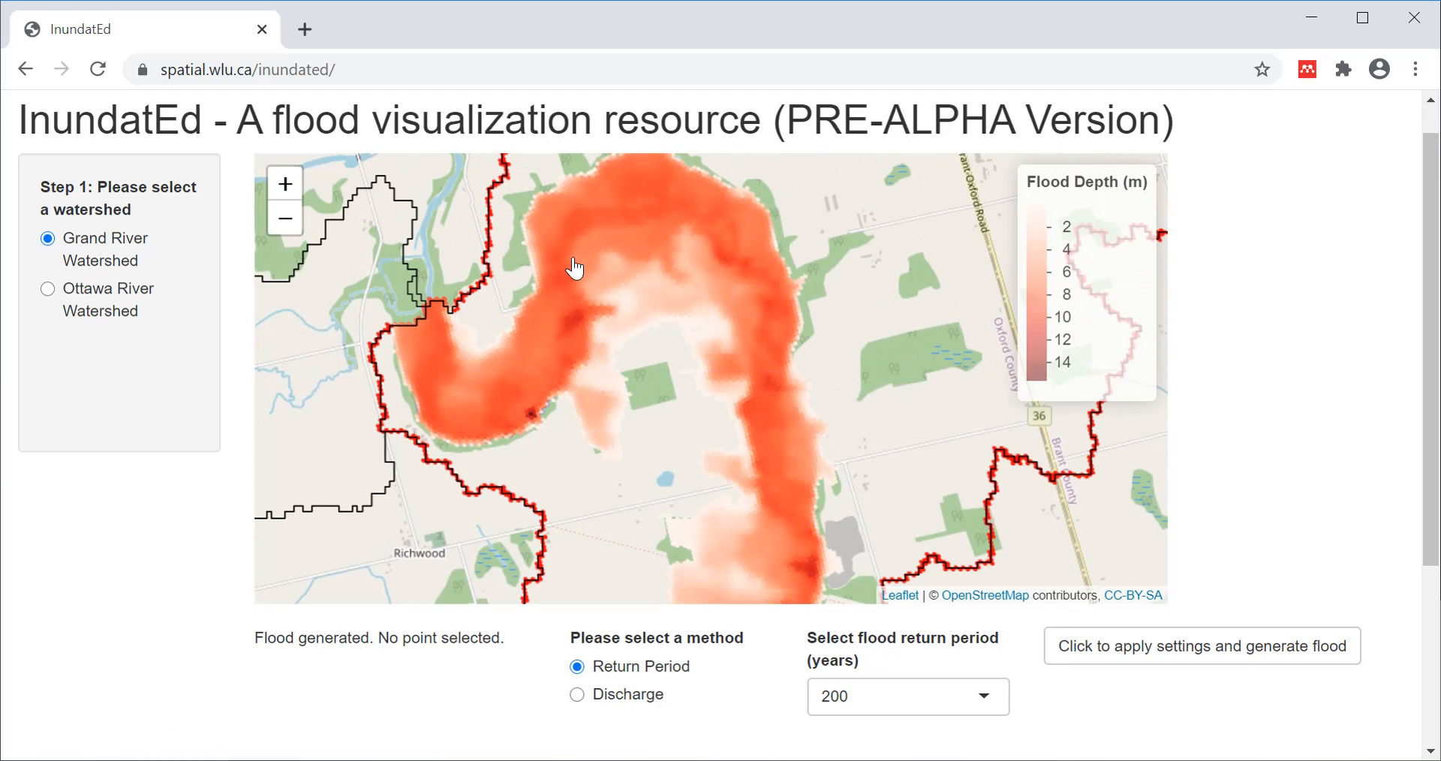
click(478, 434)
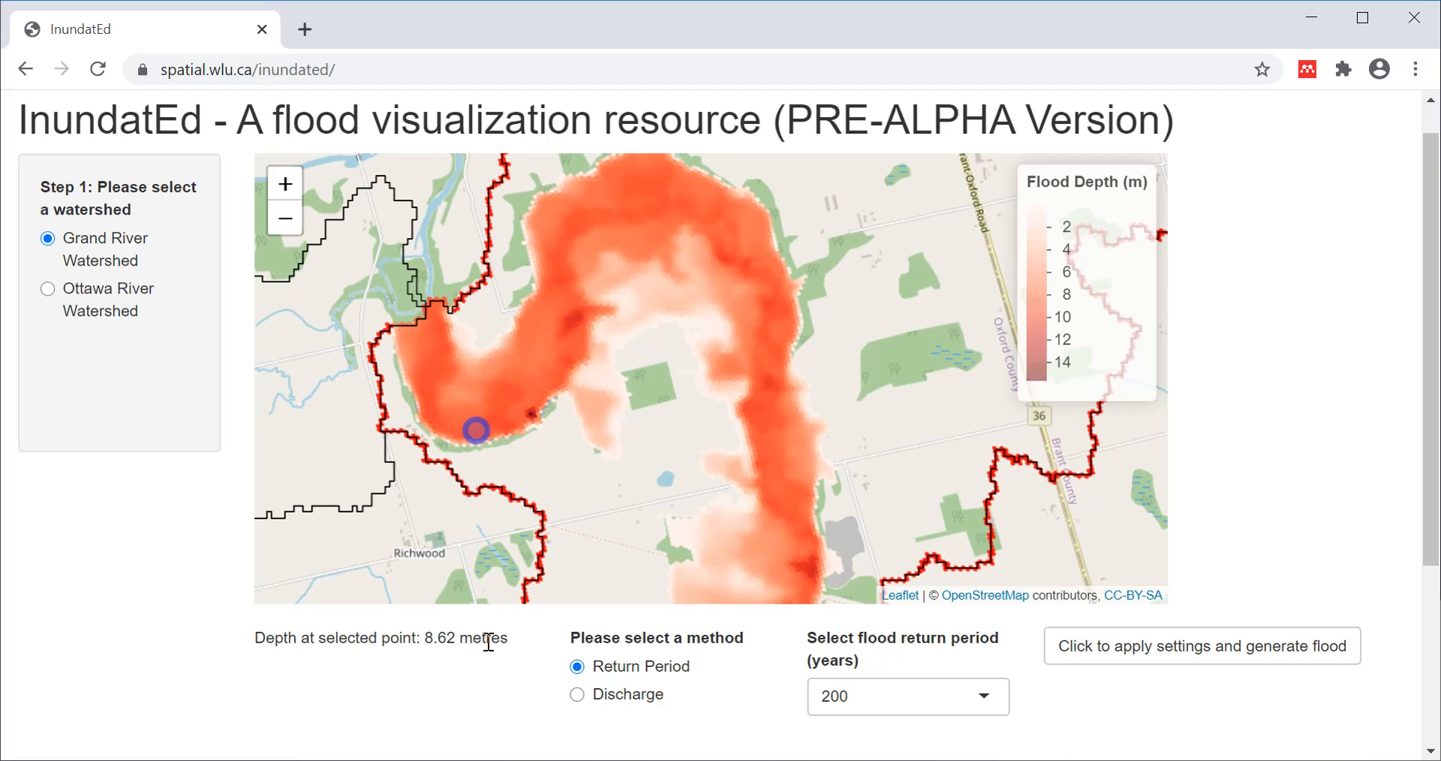
drag(1431, 503, 1431, 679)
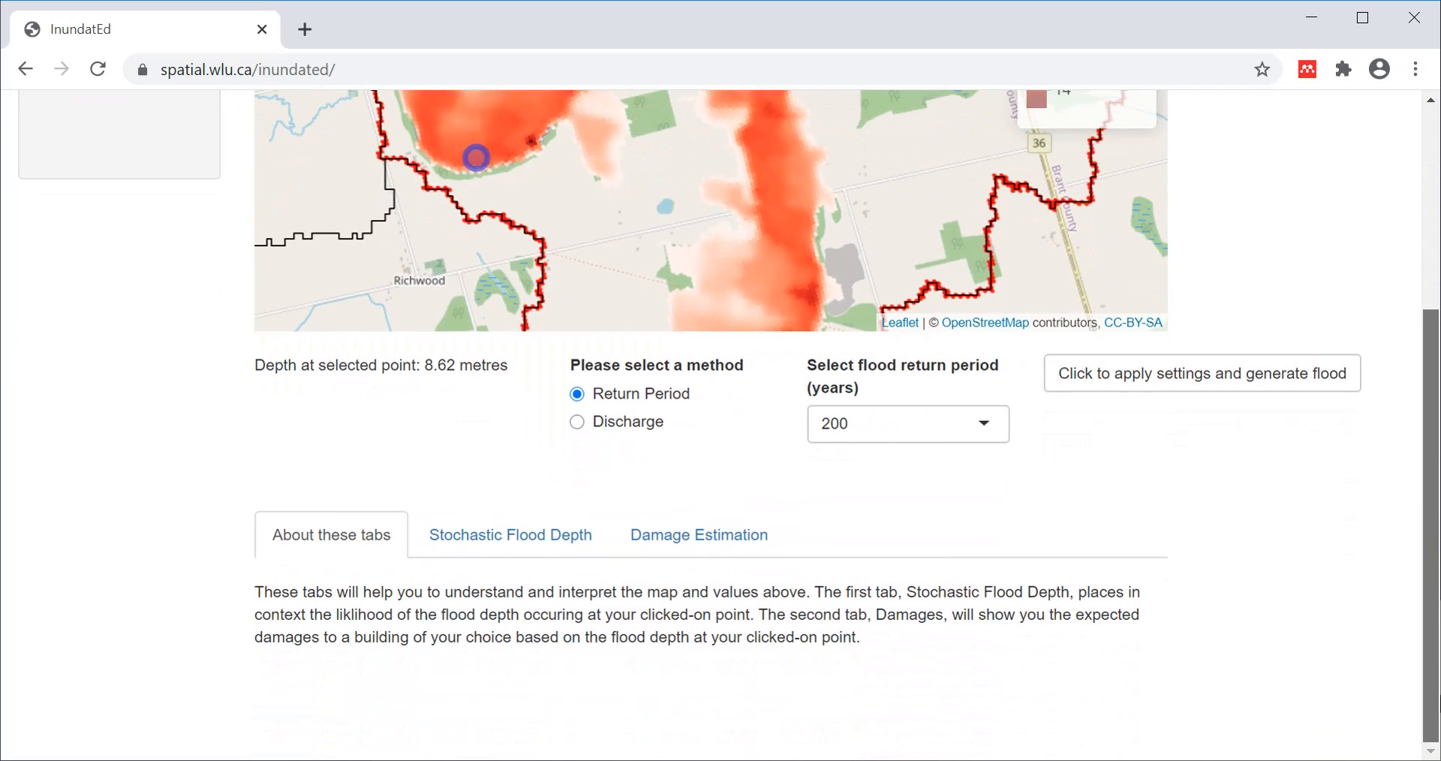
Display the Stochastic Flood Depth chart and inspect the 200-year, 8.62 m point against reference depths.
click(461, 550)
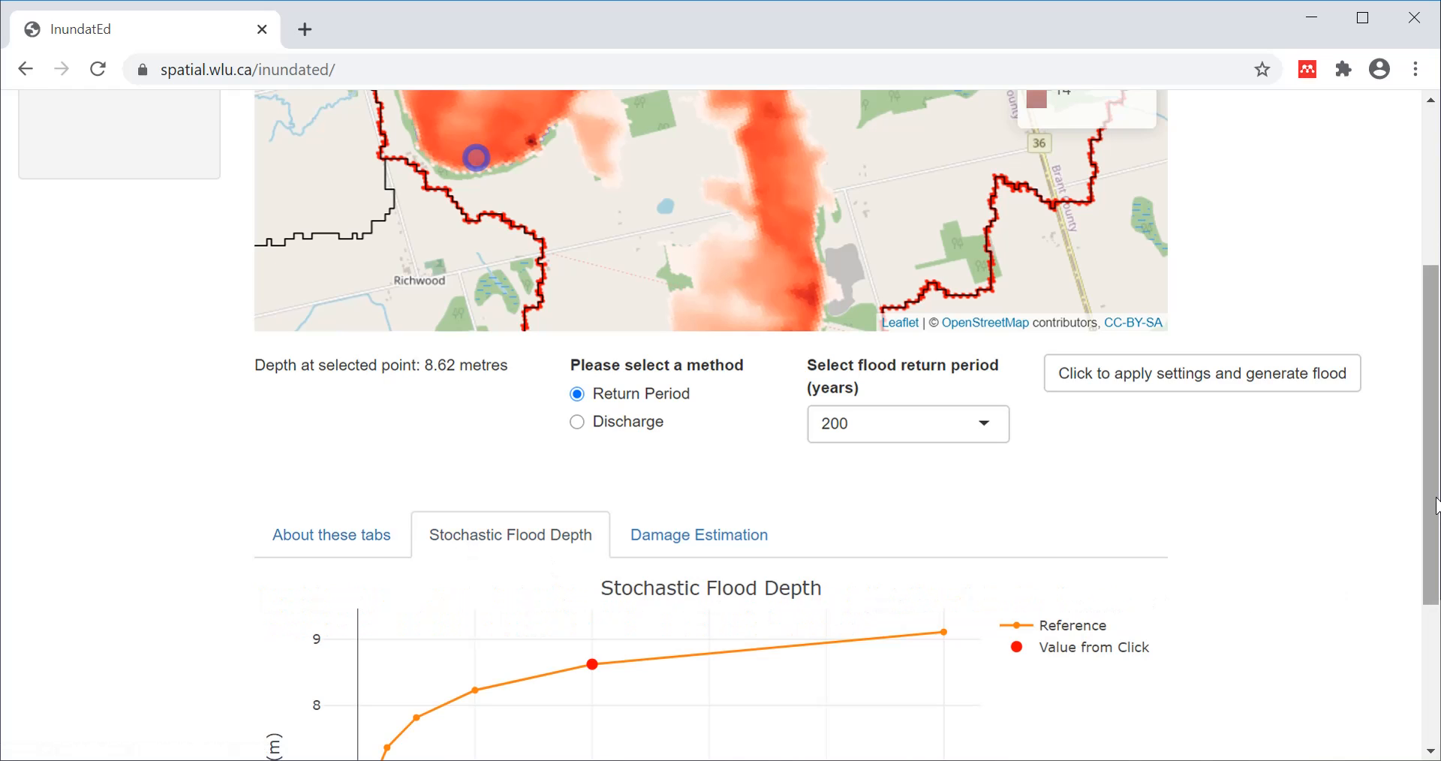
drag(1435, 505, 1434, 641)
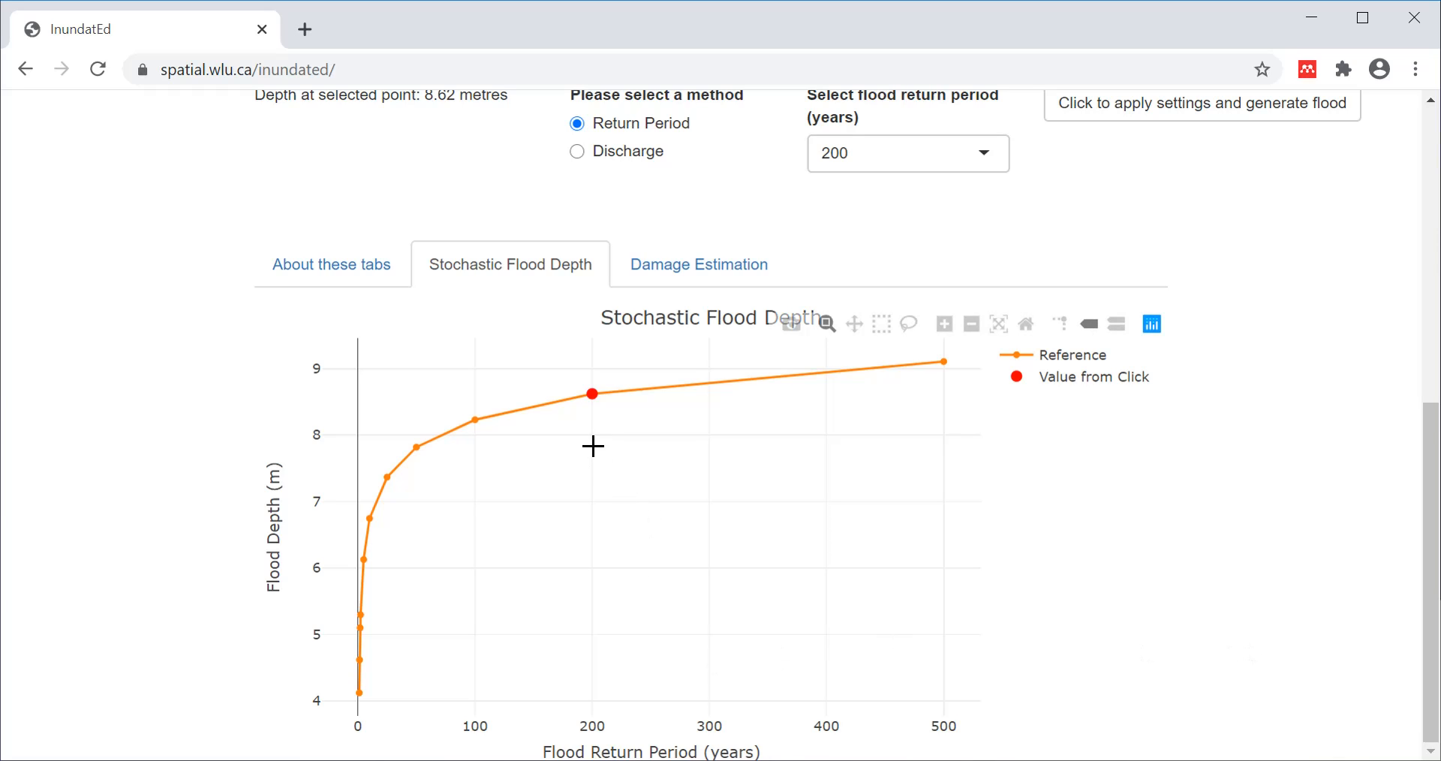
mouse_move(596, 394)
mouse_move(464, 423)
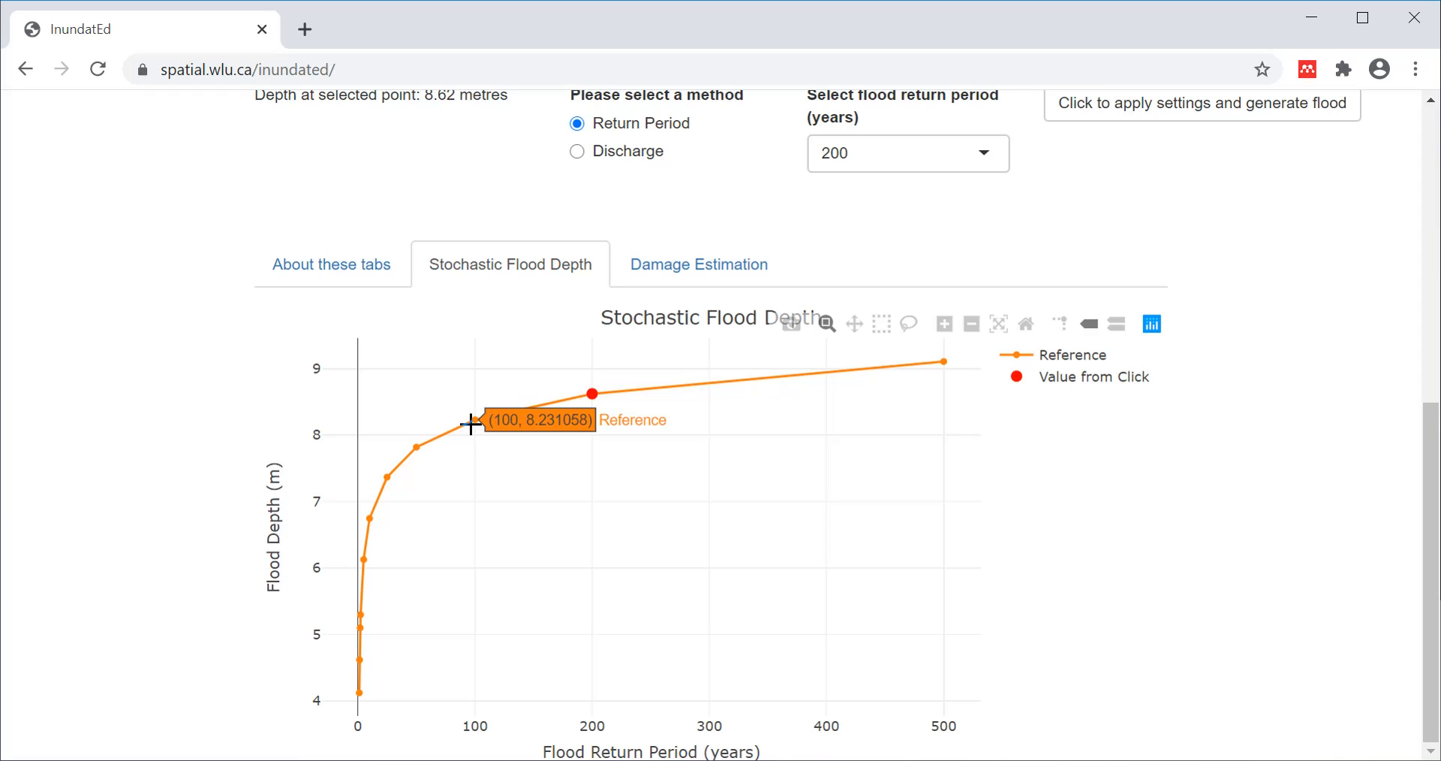
In Damage Estimation, choose Residential Single Family Dwelling, two story, Pile foundation, and calculate damage.
click(699, 286)
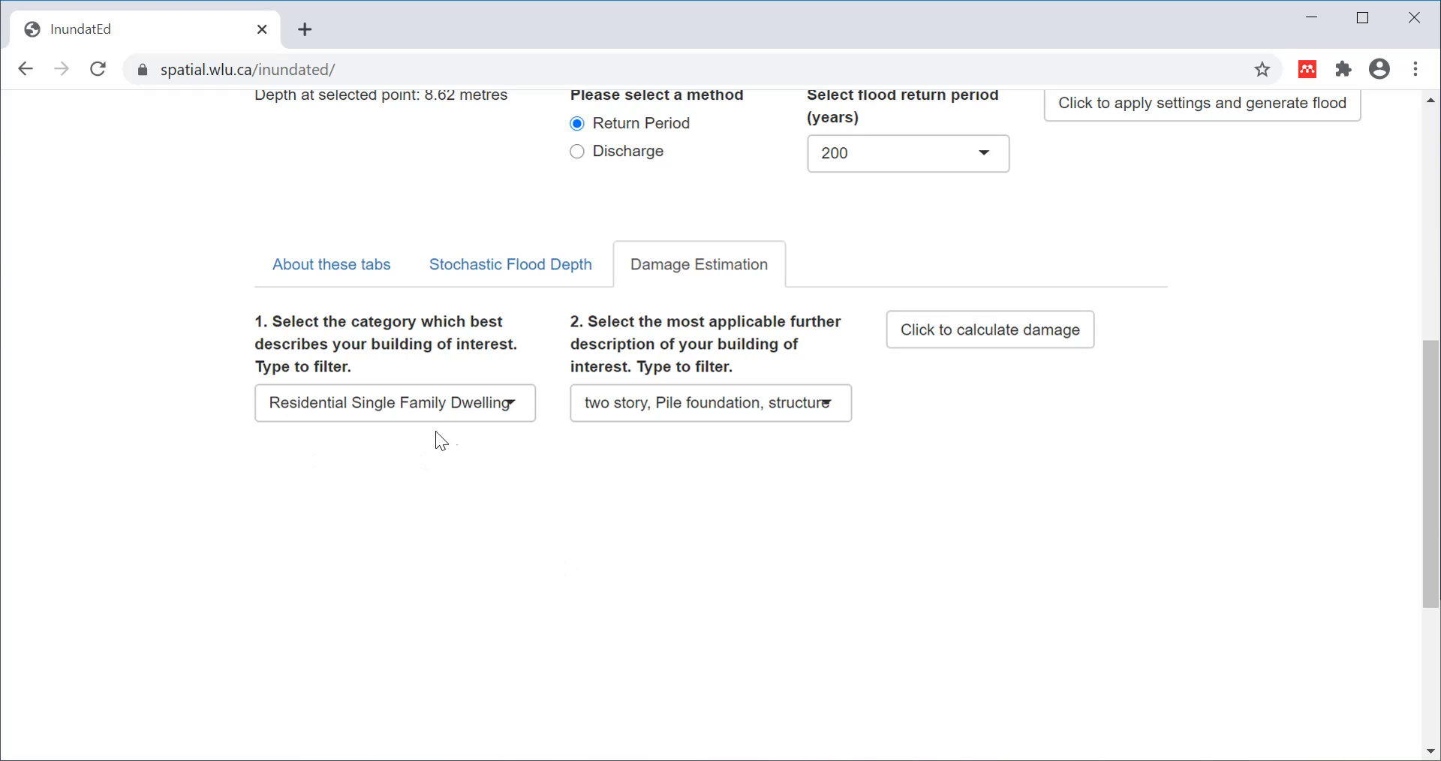
click(513, 411)
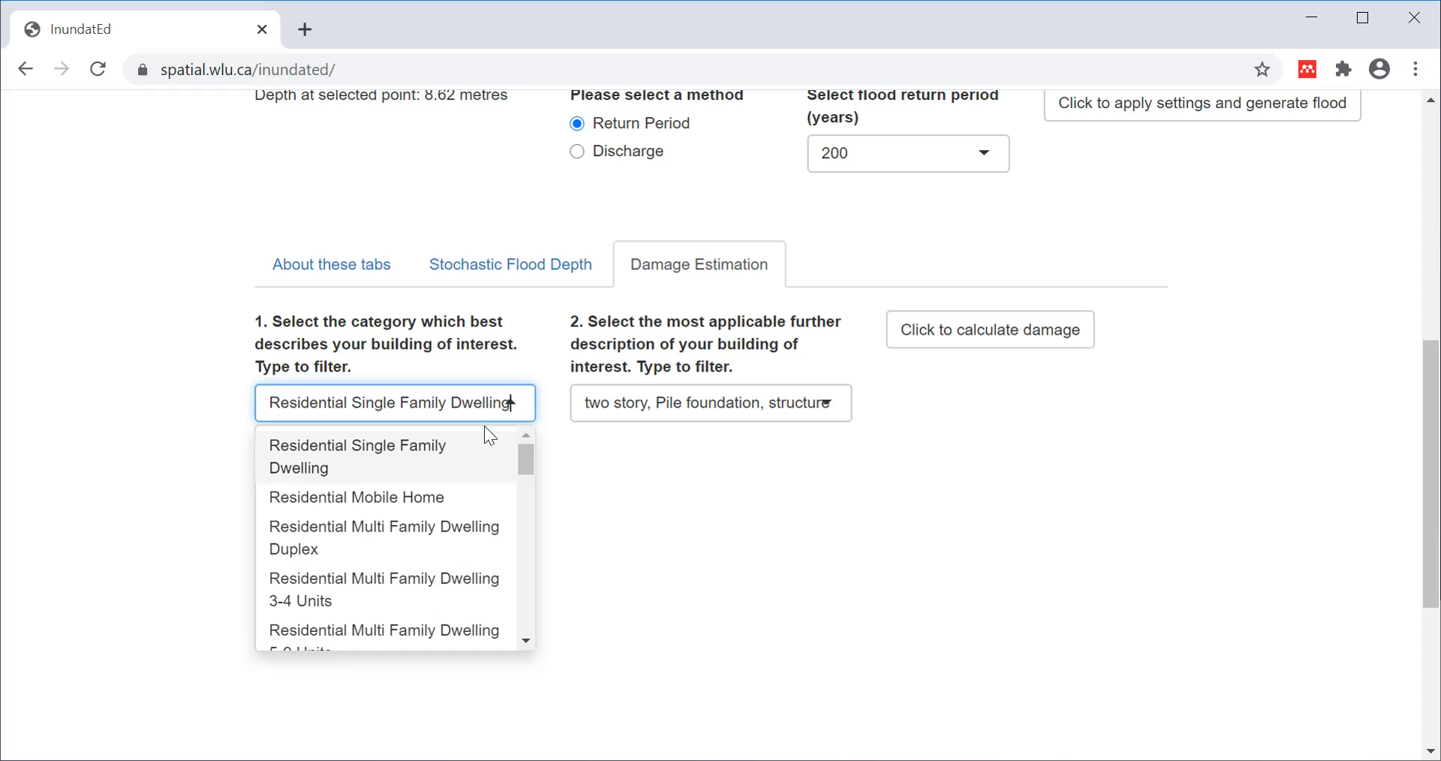
click(473, 444)
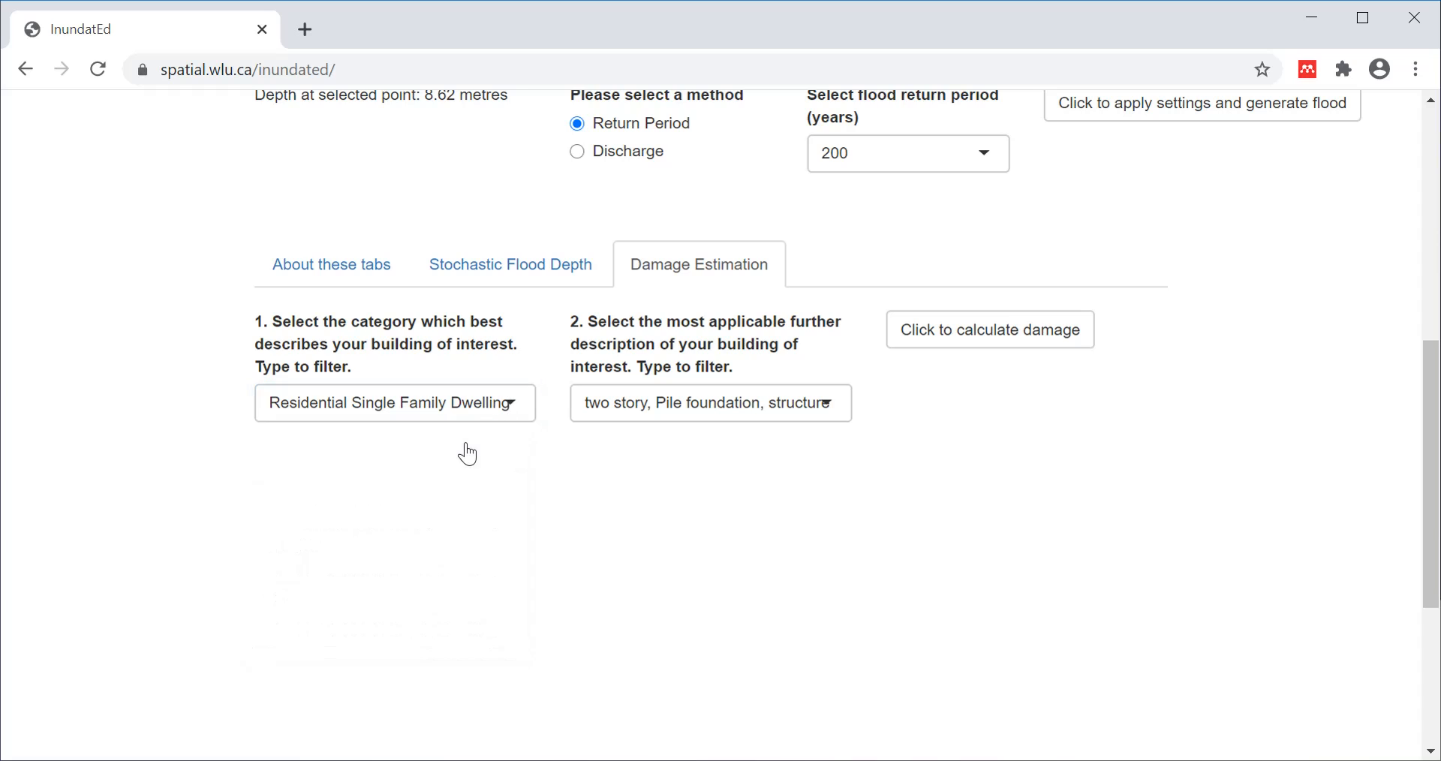
click(740, 427)
click(714, 457)
click(1007, 350)
Calculate damage and inspect the curve reaching 100 near 7 m, the 8.62 m point at 100.
click(1007, 350)
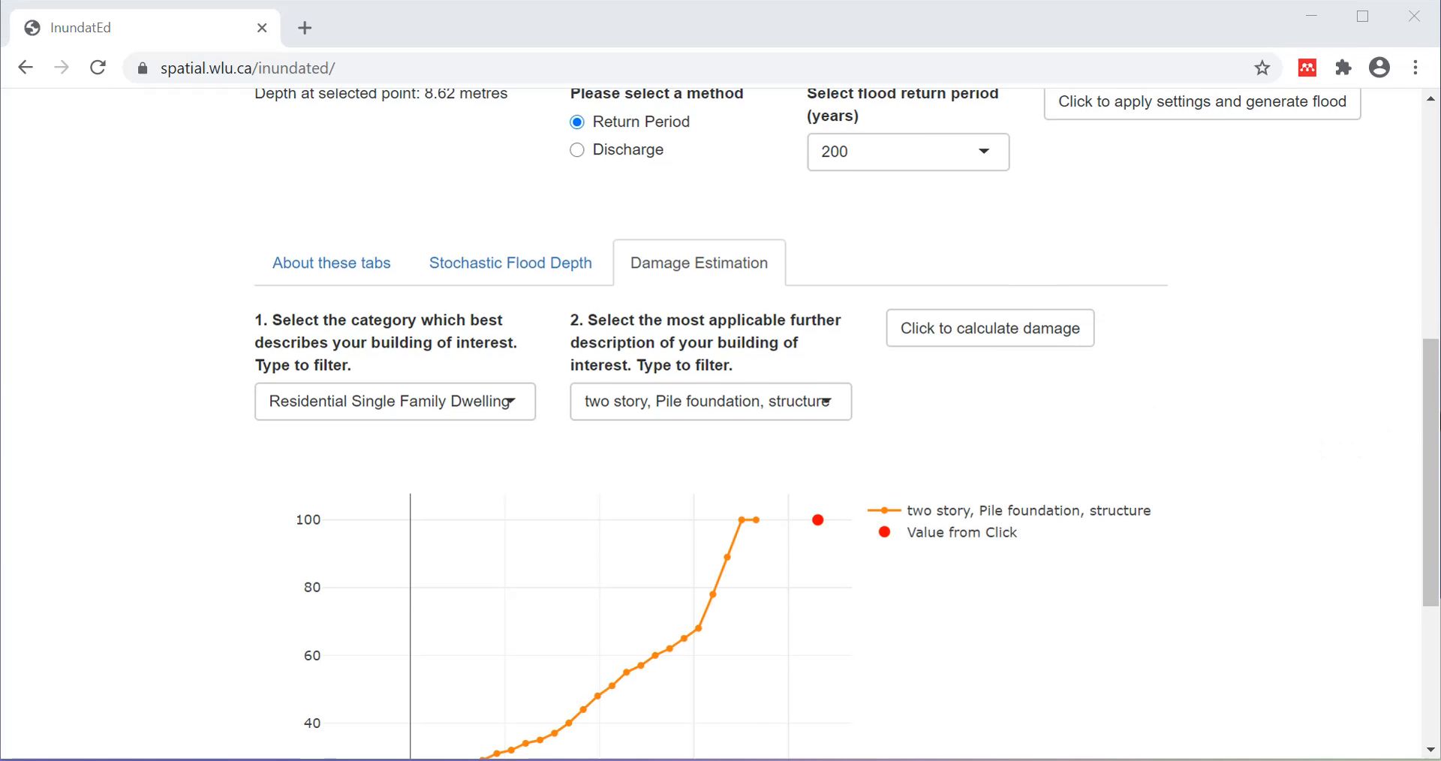
drag(1434, 415, 1434, 529)
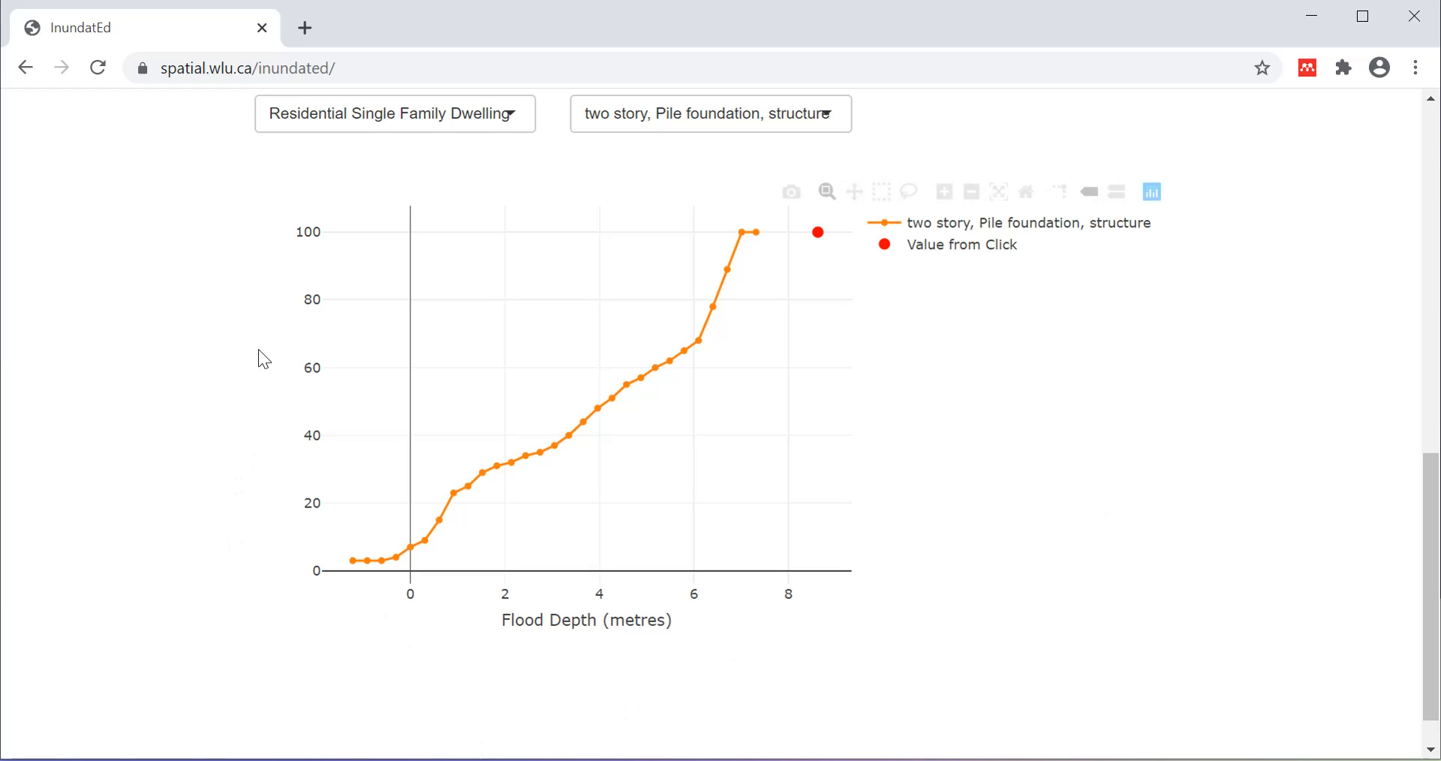
mouse_move(356, 562)
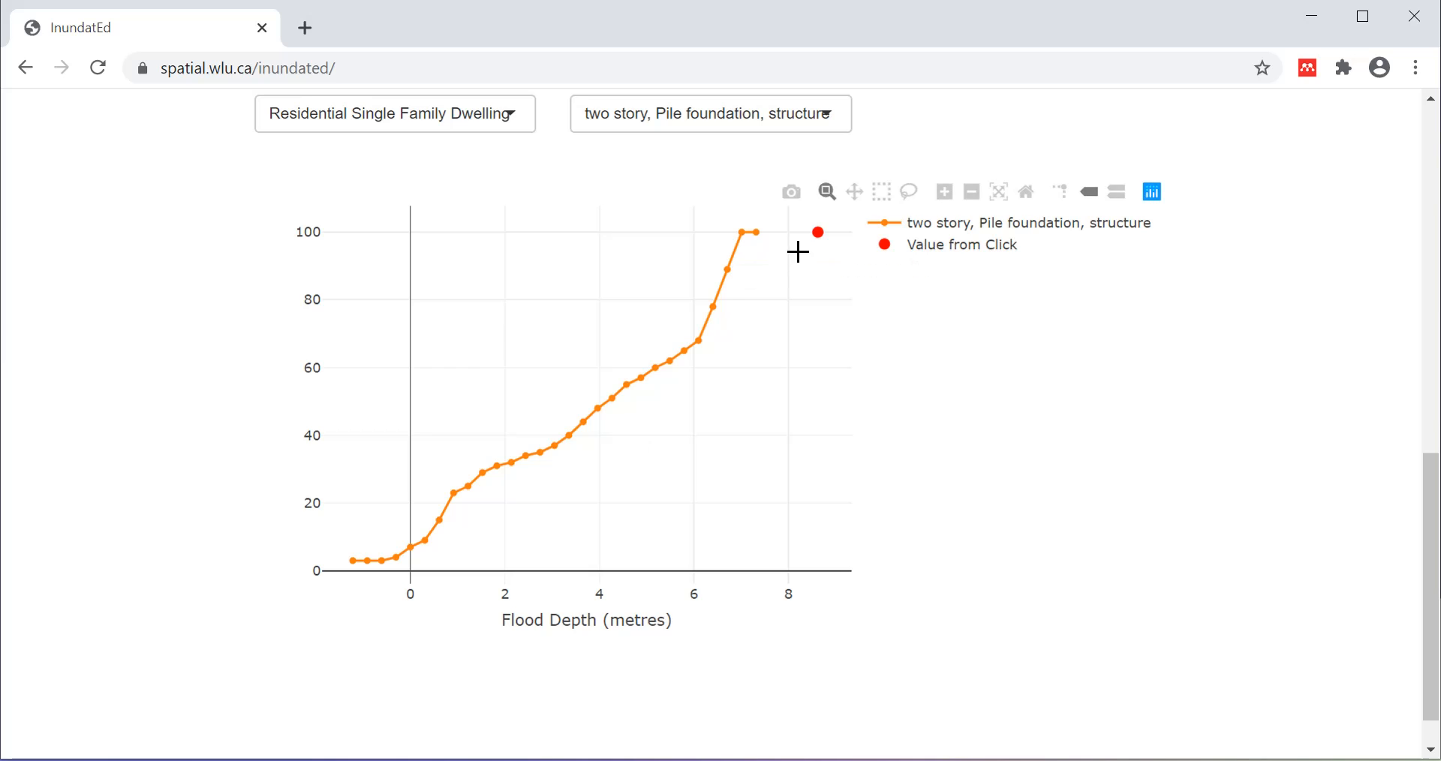
mouse_move(811, 230)
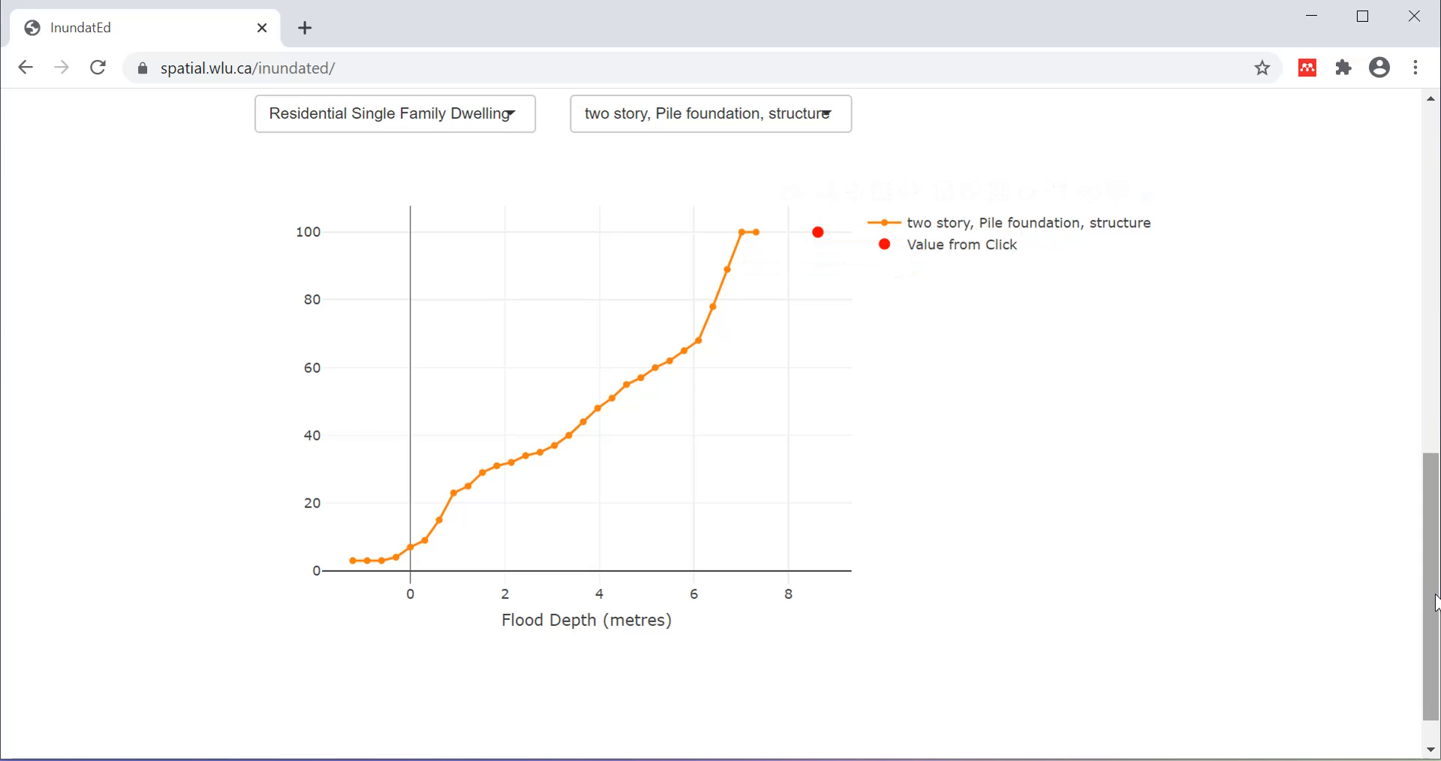
drag(1432, 576, 1431, 231)
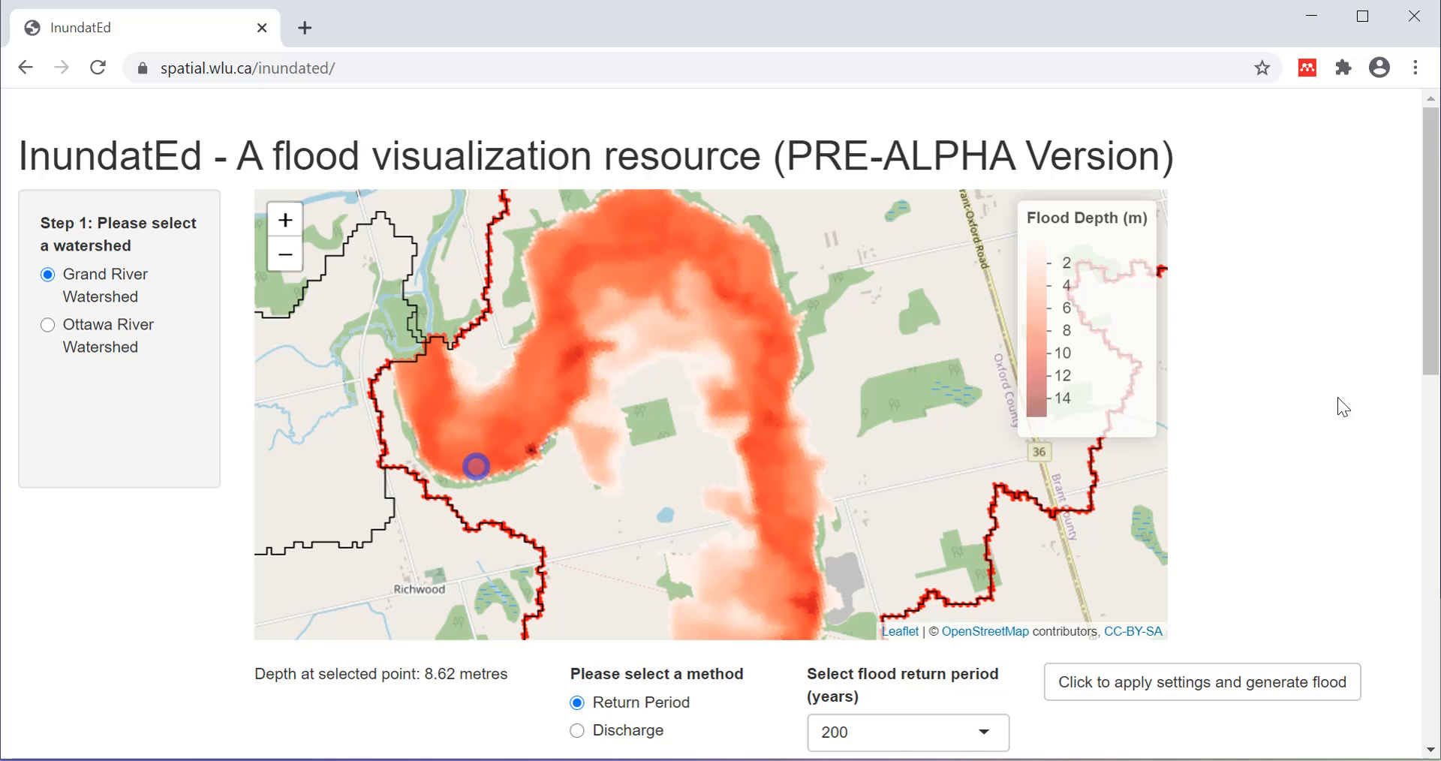
Zoom out and select subcatchment 247 near Drumbo, leaving the return period at 1.25 years.
scroll(495, 461, down, 1)
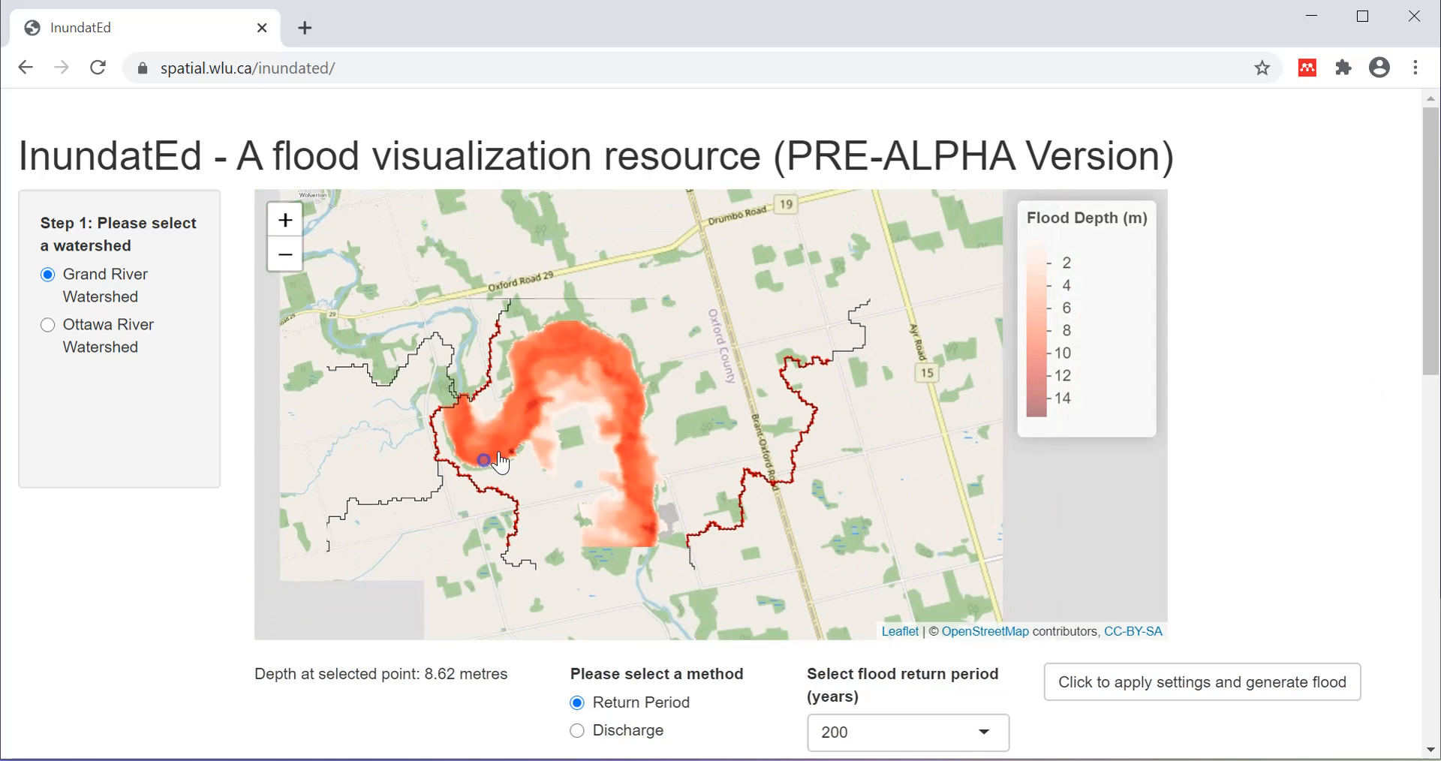
click(377, 443)
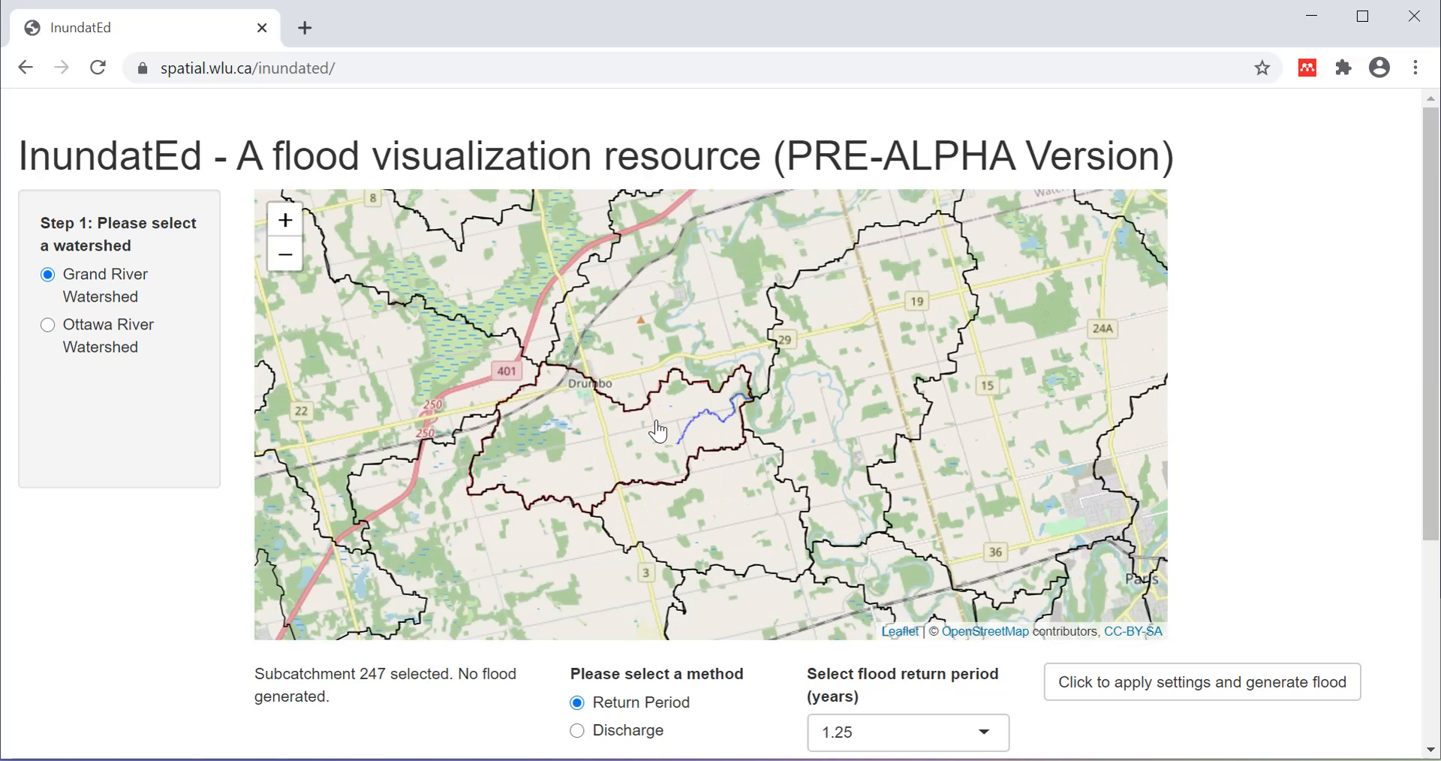
drag(1432, 328, 1431, 628)
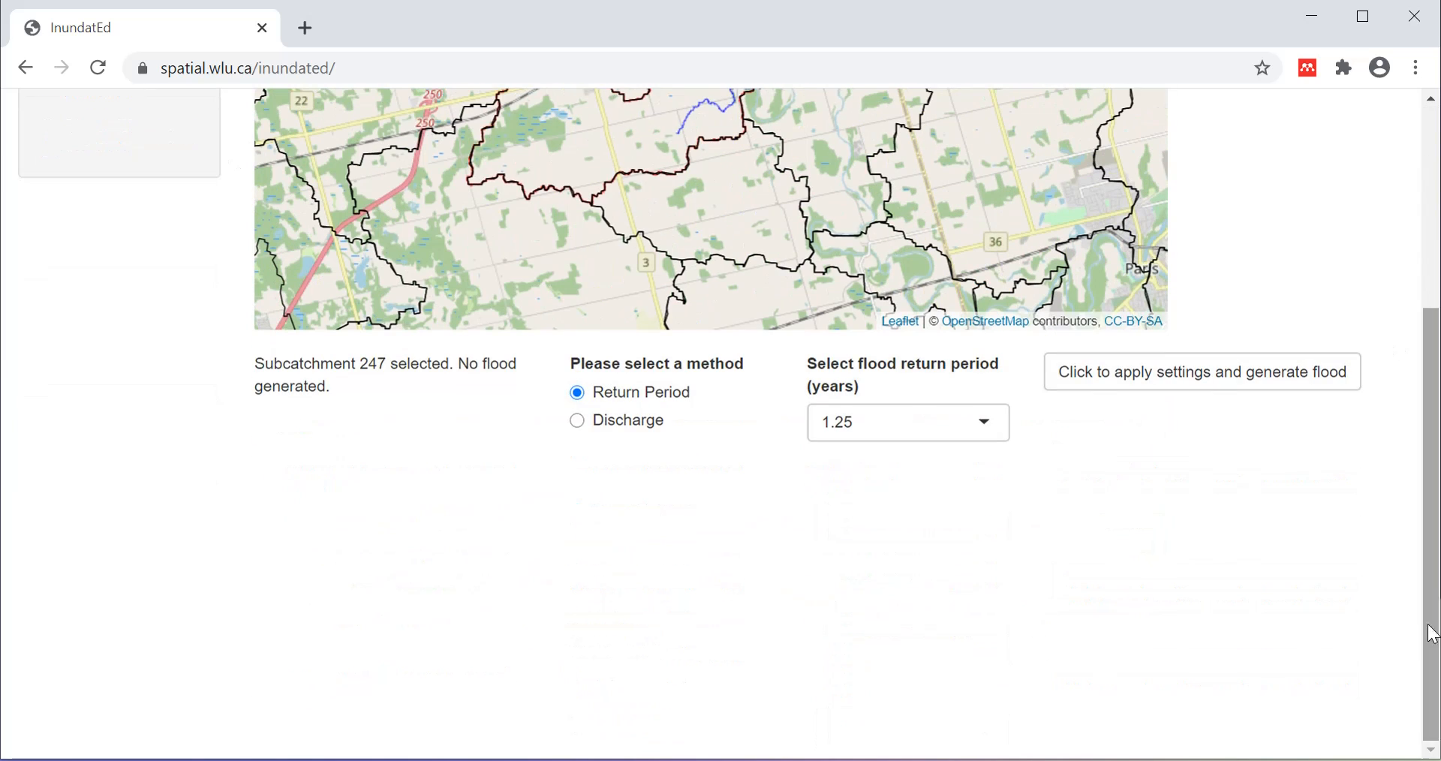
drag(1432, 444, 1433, 337)
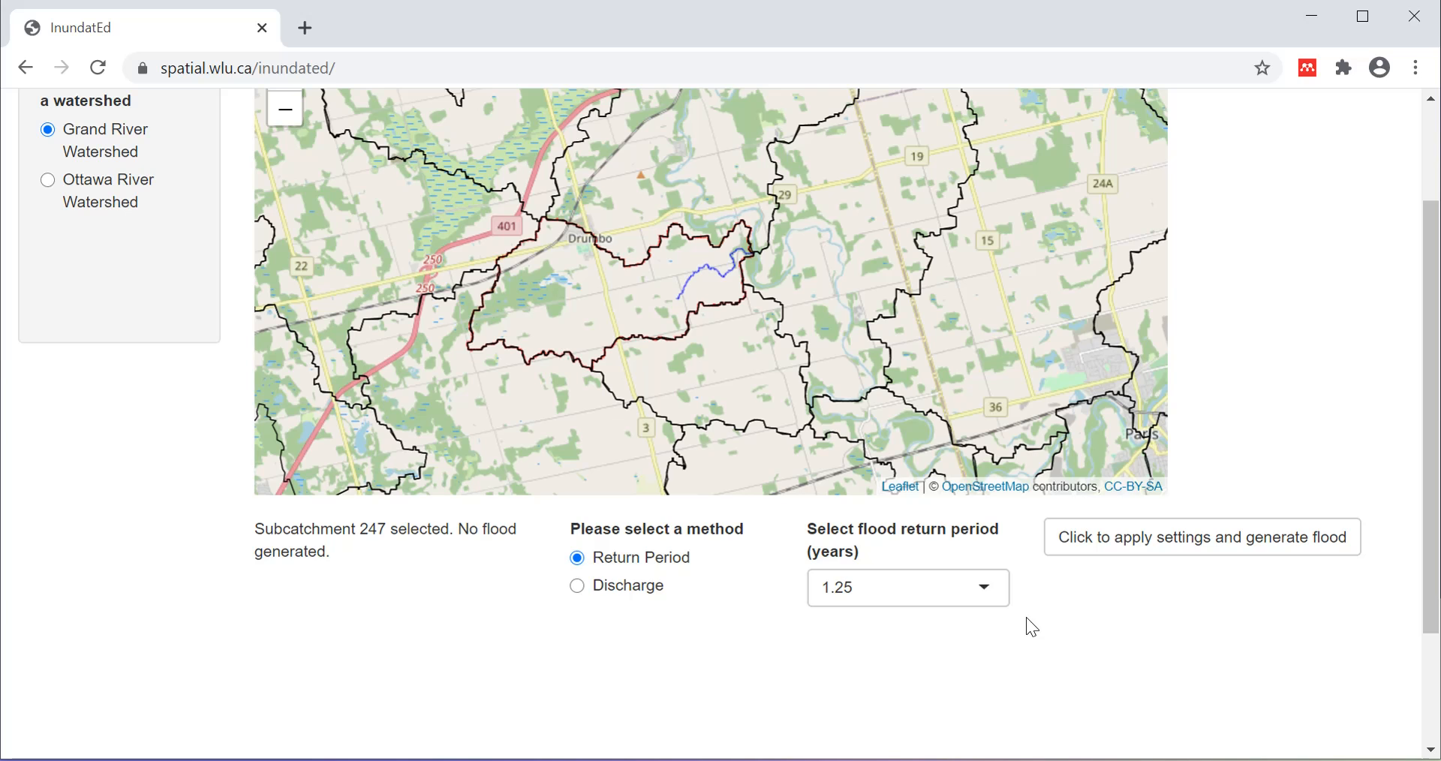
drag(1433, 460, 1433, 366)
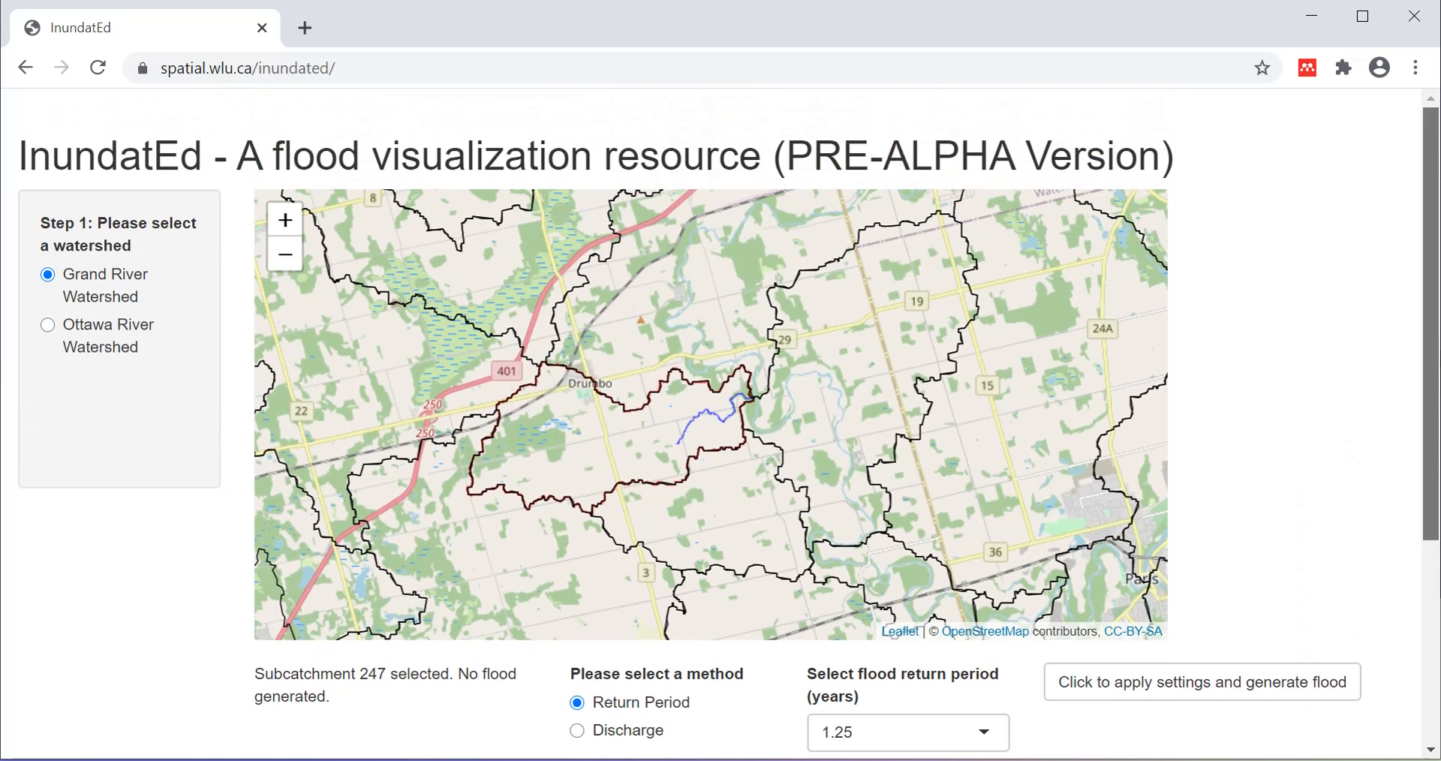